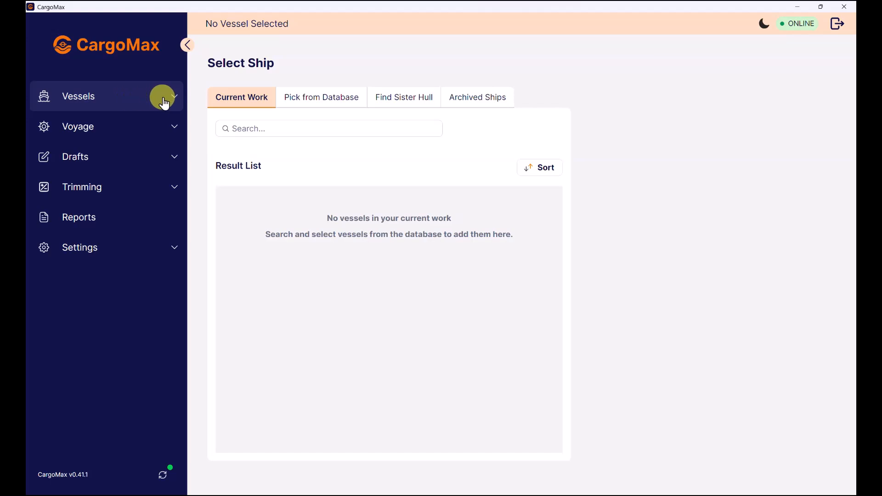
- Pick the vessel CARGOMAX PANAMAX 01 from the ship database and add it to the current work
left_click(175, 102)
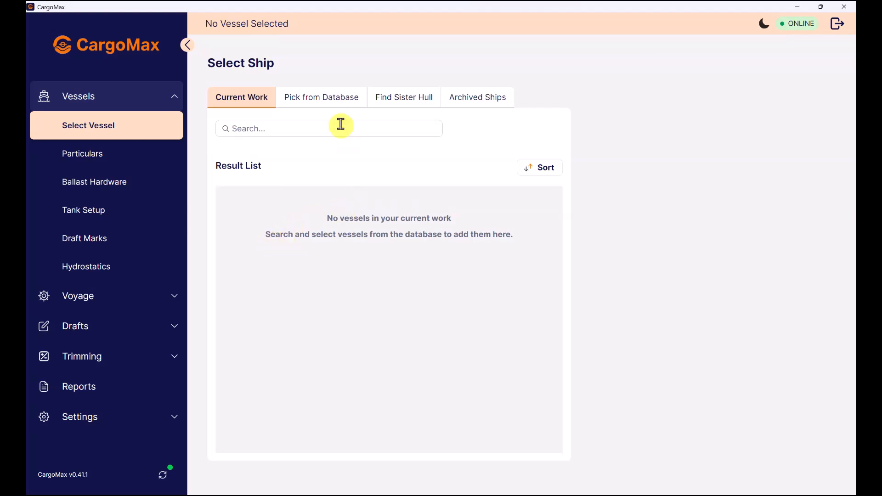
left_click(327, 102)
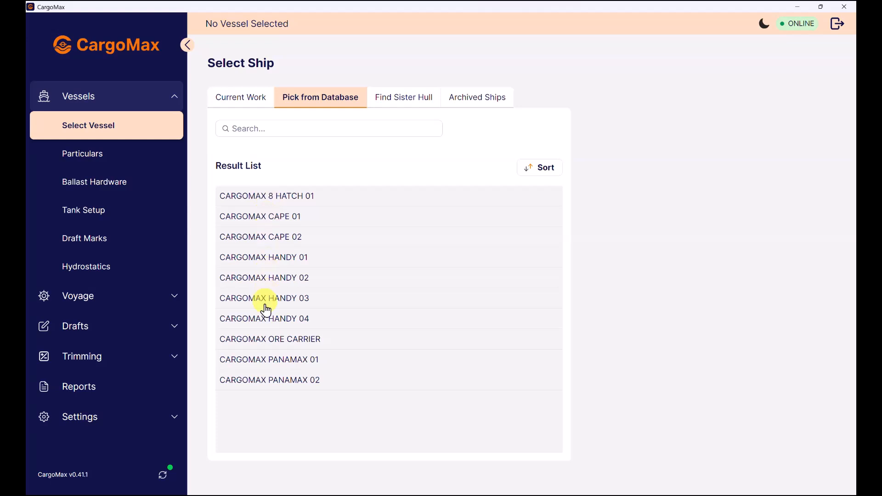
left_click(278, 363)
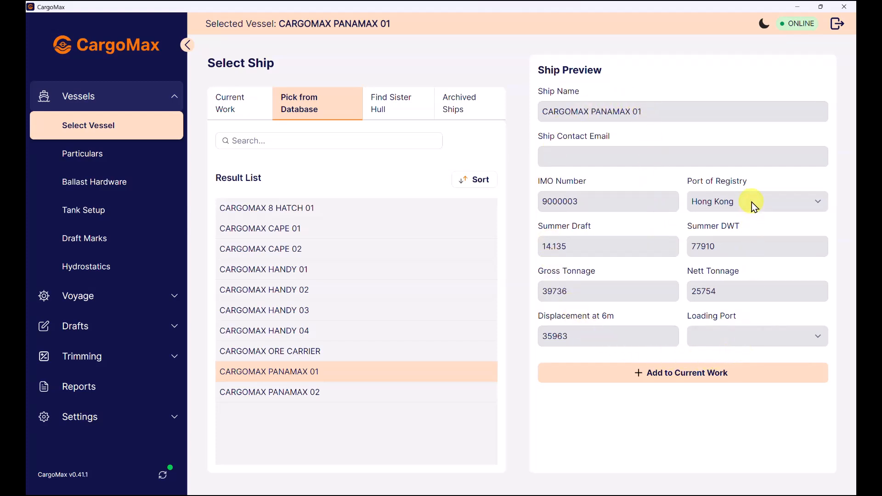
left_click(665, 380)
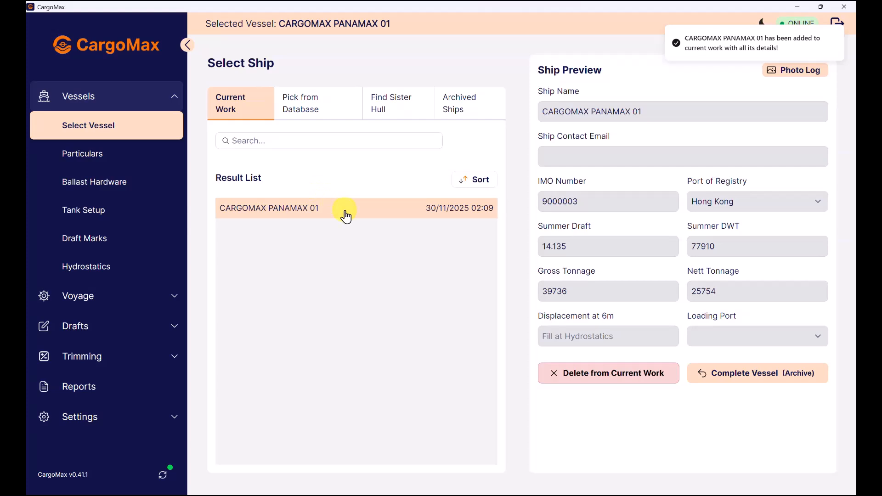
- Enter the ship contact email in the vessel's particulars
left_click(96, 156)
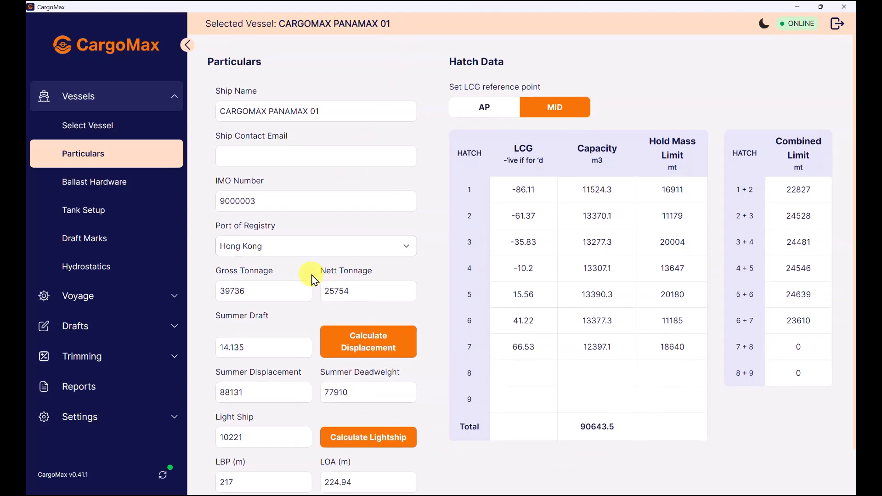
scroll(310, 278, "down", 1)
scroll(312, 279, "up", 1)
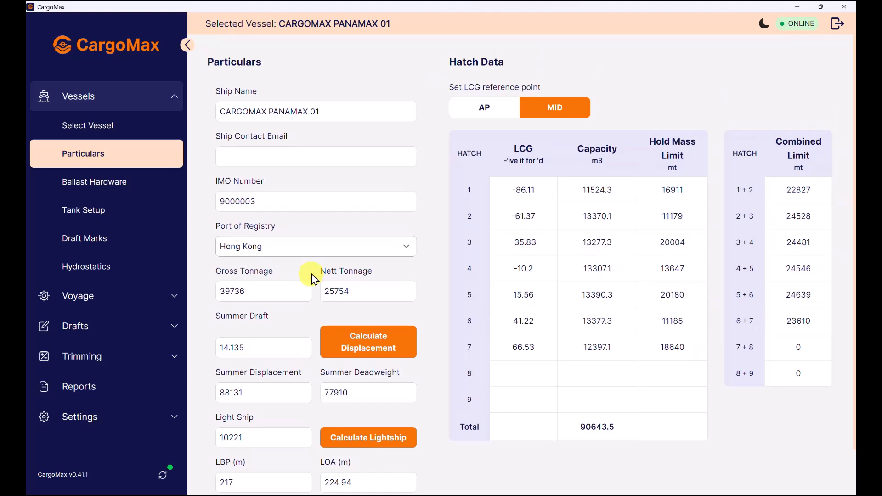
left_click(272, 157)
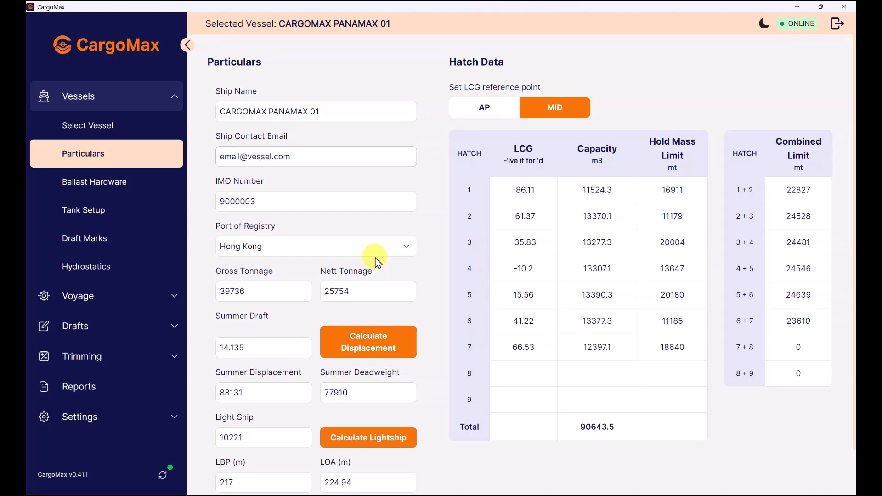
left_click(325, 198)
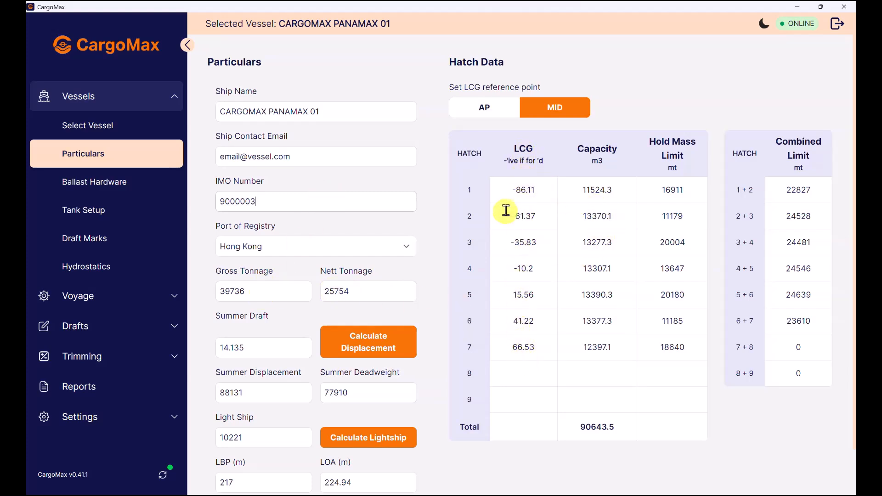
- Switch the hatch data's LCG reference point to AP, and return it to MID
left_click(484, 111)
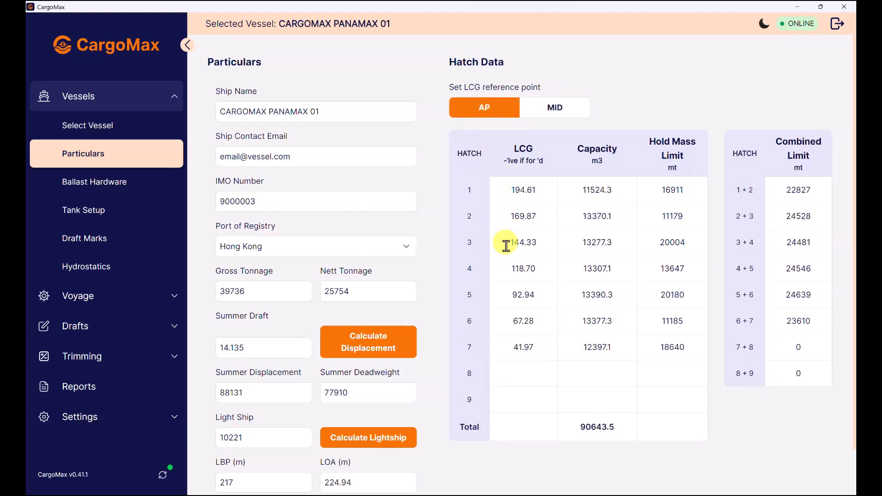
left_click(554, 110)
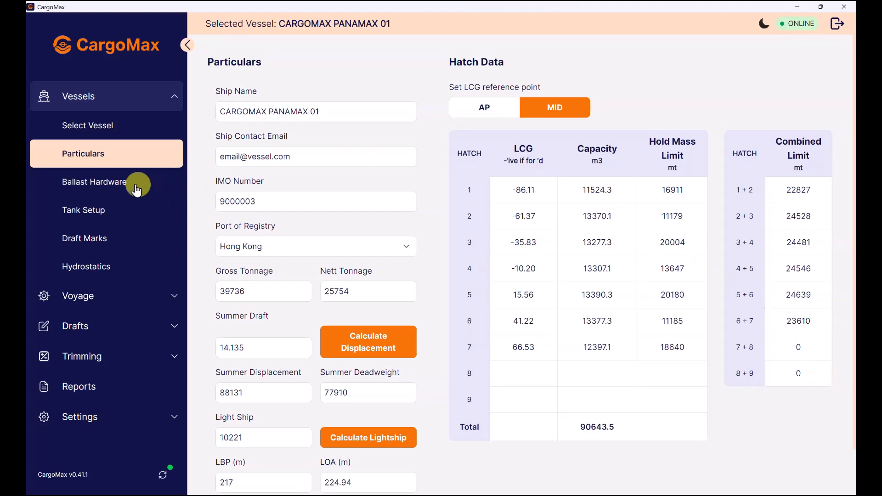
- Review the vessel's ballast hardware, tank setup and draft marks
left_click(94, 189)
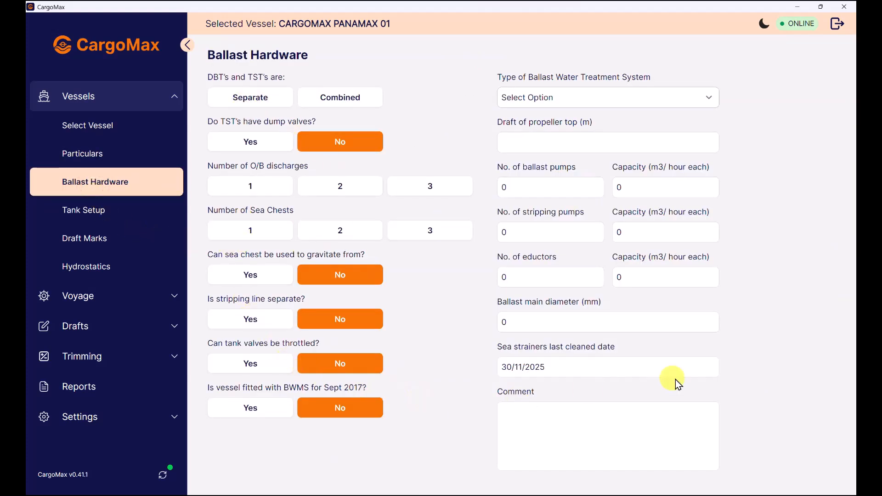
left_click(80, 212)
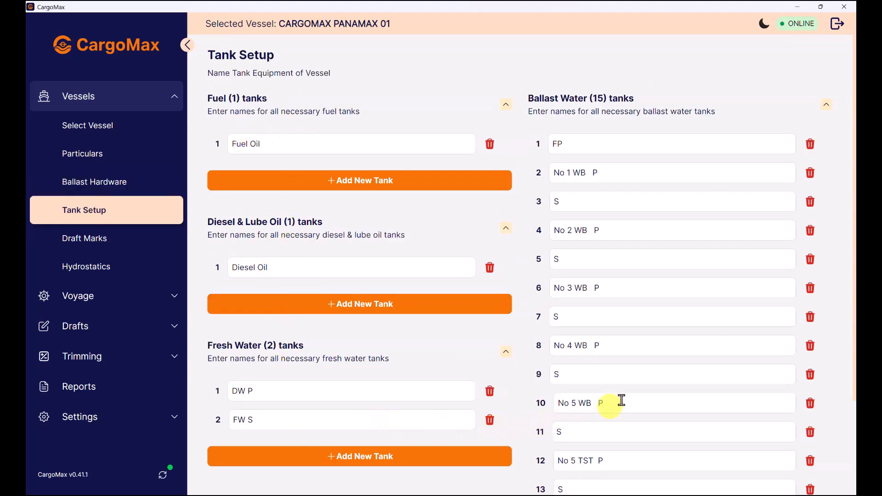
scroll(674, 274, "down", 3)
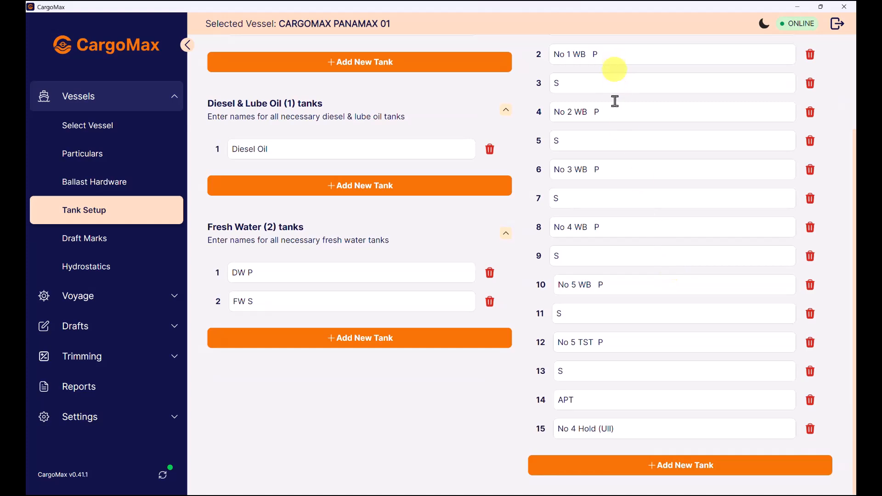
scroll(632, 193, "up", 3)
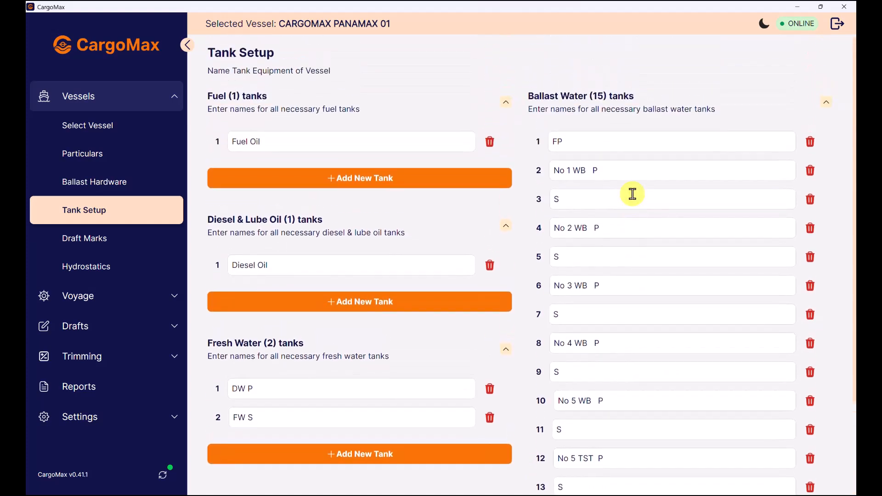
left_click(94, 238)
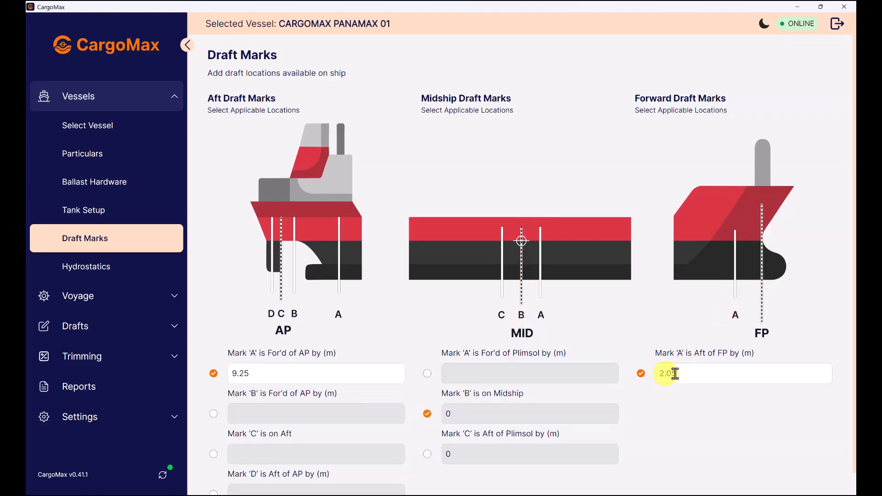
- Examine the vessel's hydrostatics table of displacement, TPC, LCF and MTC by draft
left_click(88, 269)
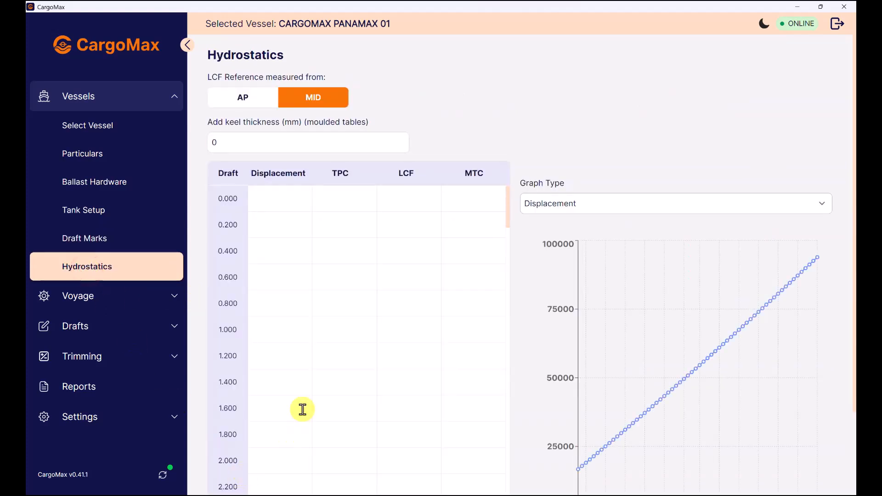
scroll(302, 410, "down", 6)
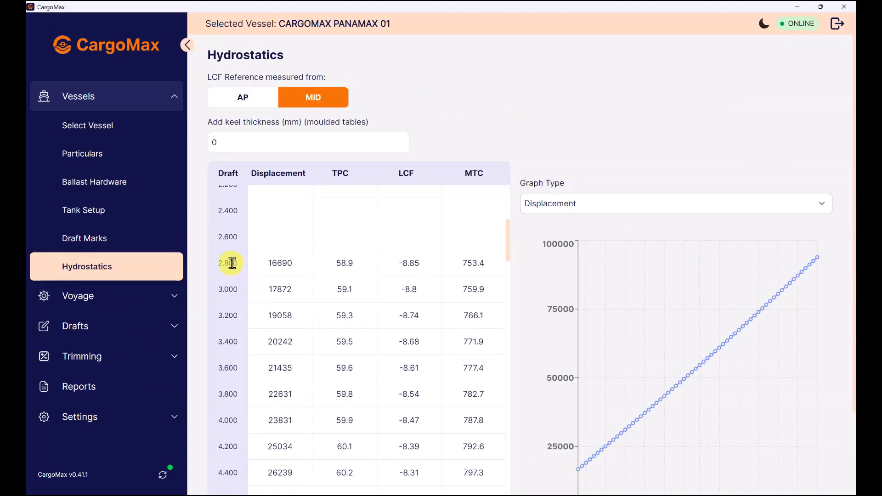
scroll(427, 307, "down", 8)
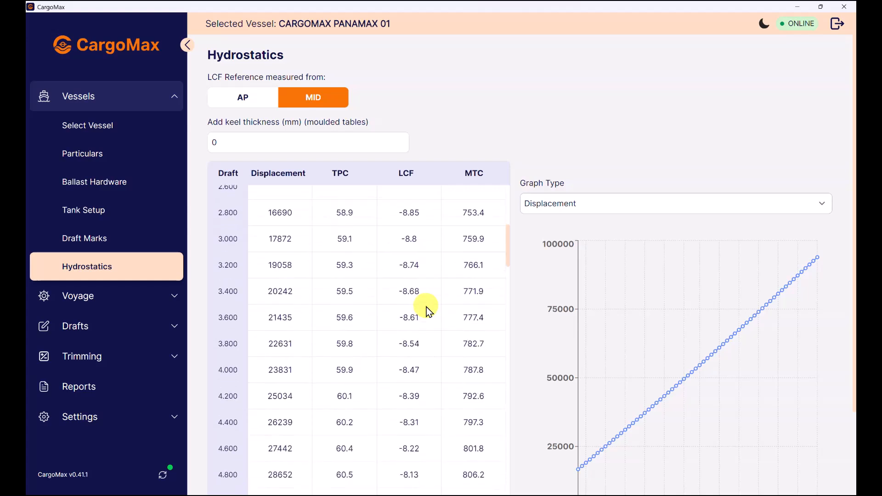
scroll(426, 307, "down", 6)
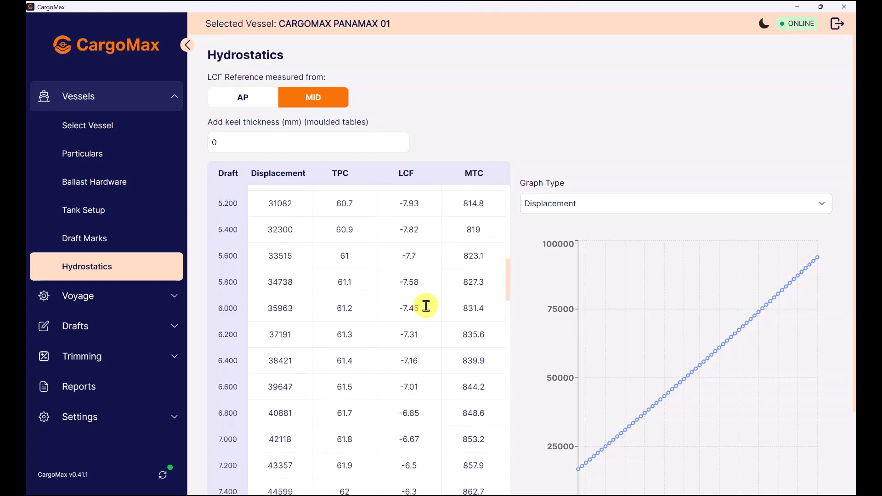
- View the hydrostatics graphs for Change in Displacement, Change in LCF, Change in TPC and Change in MTC
left_click(578, 203)
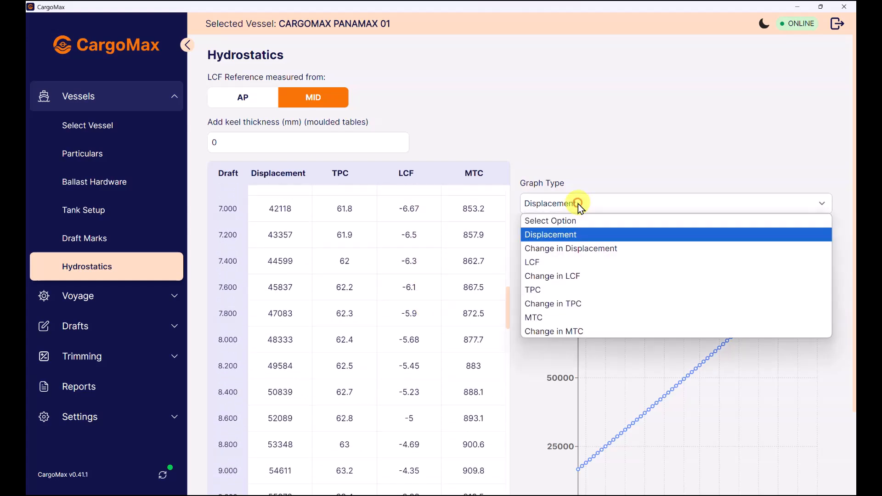
left_click(573, 251)
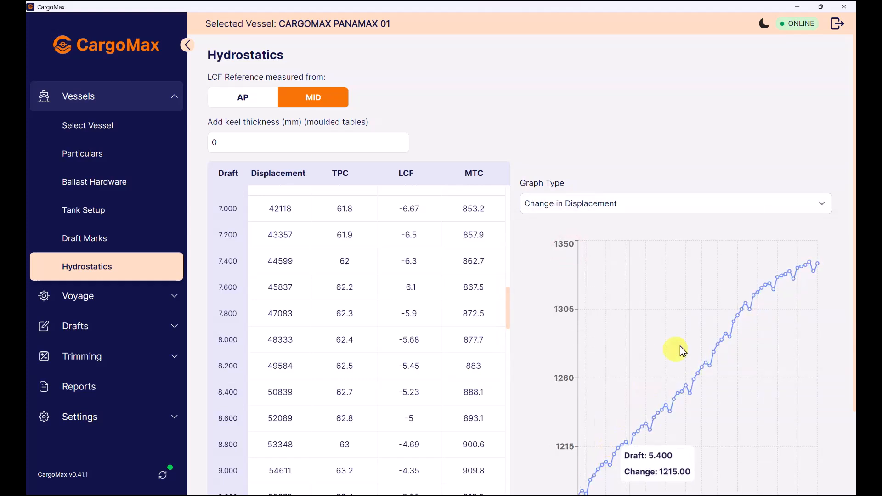
left_click(616, 203)
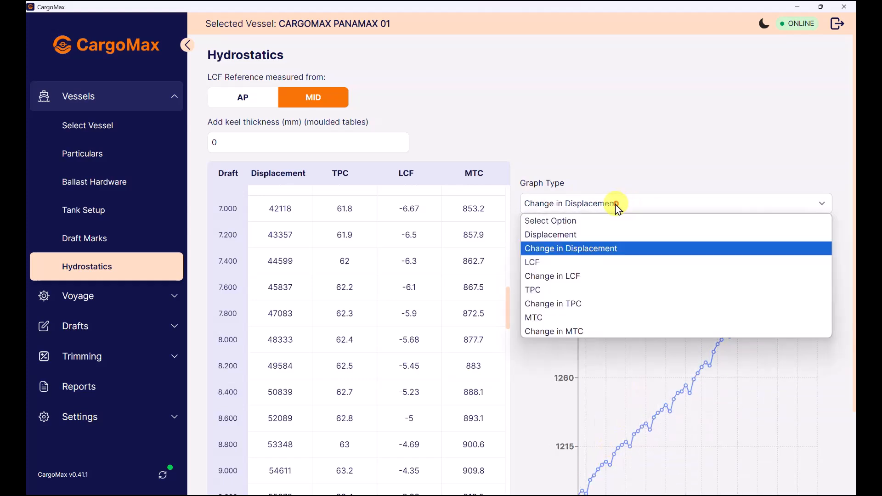
left_click(562, 277)
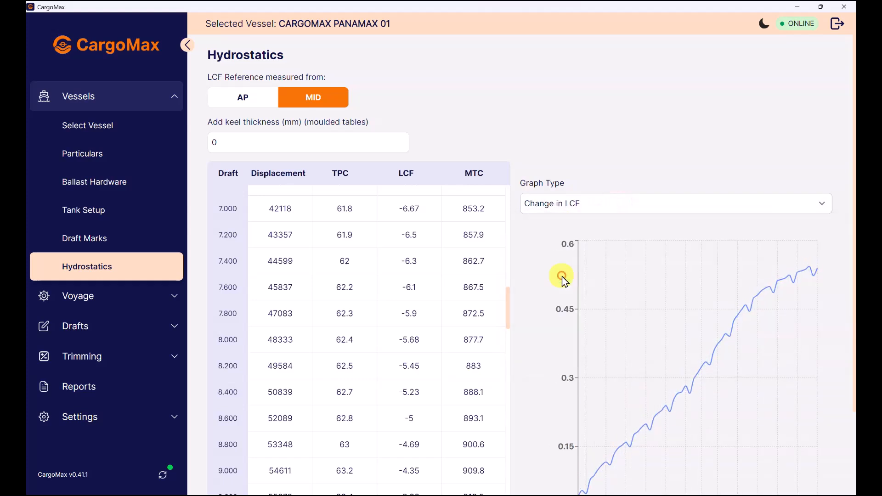
left_click(569, 205)
left_click(572, 304)
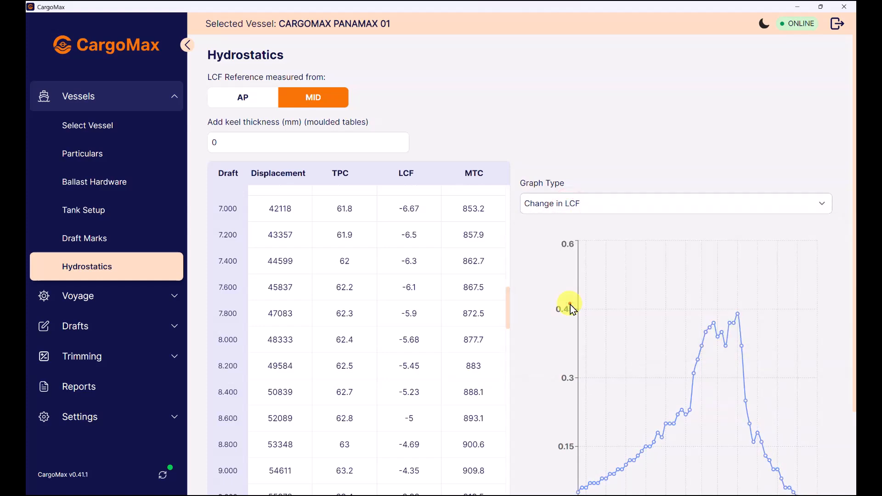
scroll(531, 338, "down", 3)
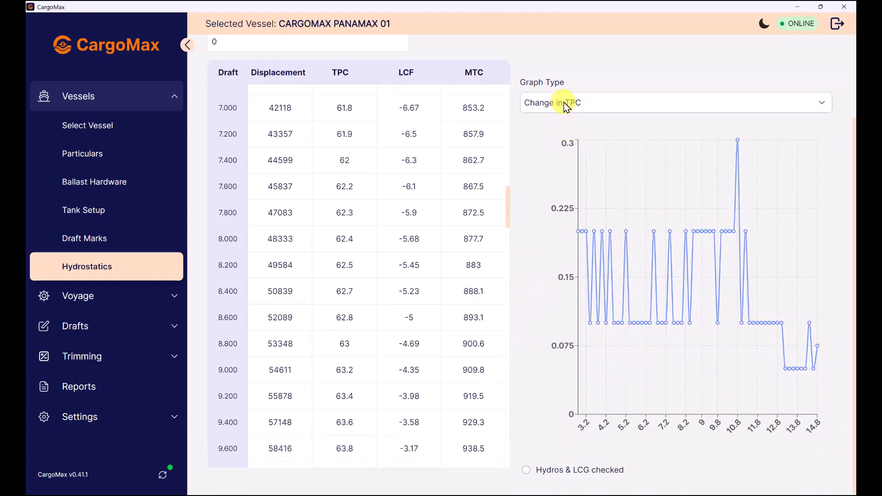
left_click(563, 102)
left_click(563, 231)
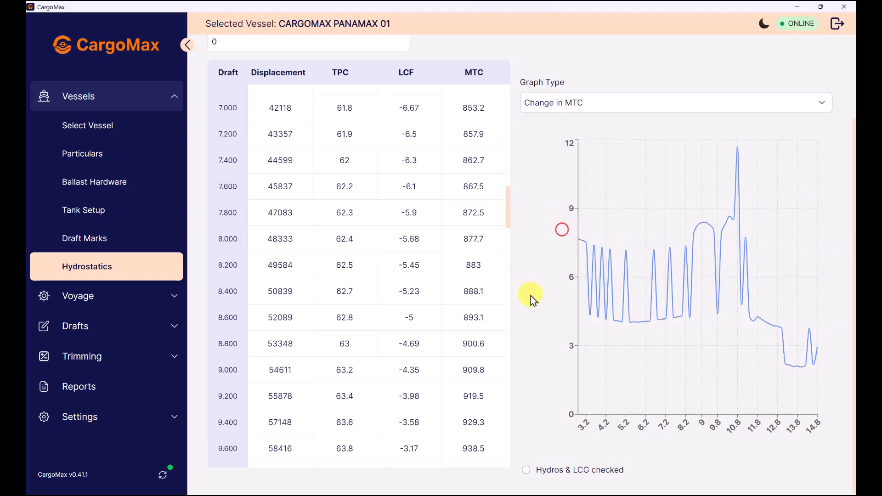
scroll(532, 297, "up", 1)
scroll(531, 296, "down", 1)
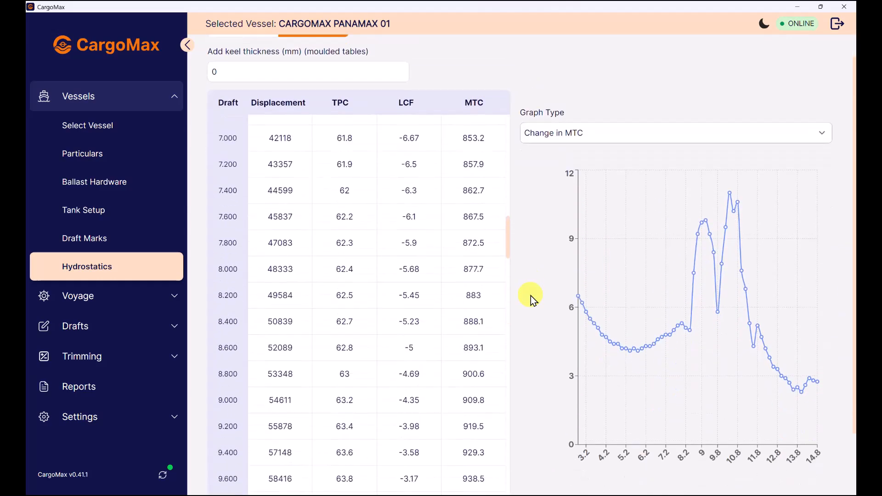
scroll(531, 296, "up", 2)
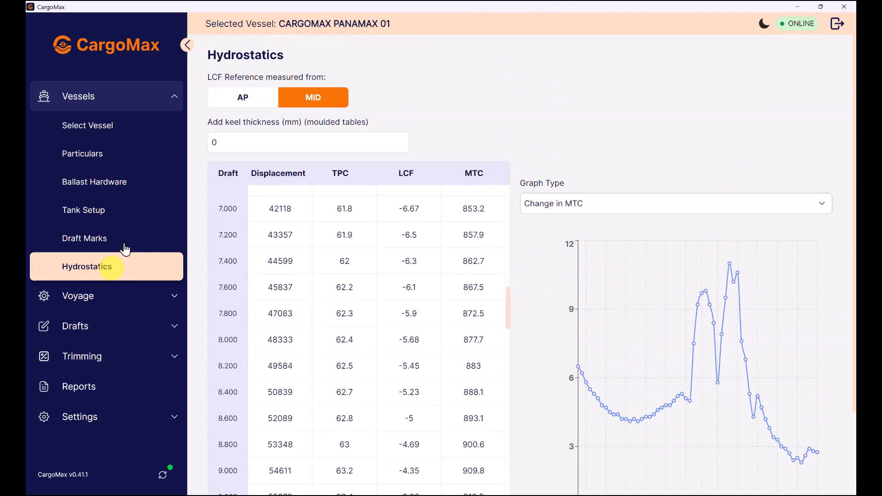
- In the voyage details, choose Summer Draft as the draft-limiting factor and Newcastle as the destination port
left_click(174, 96)
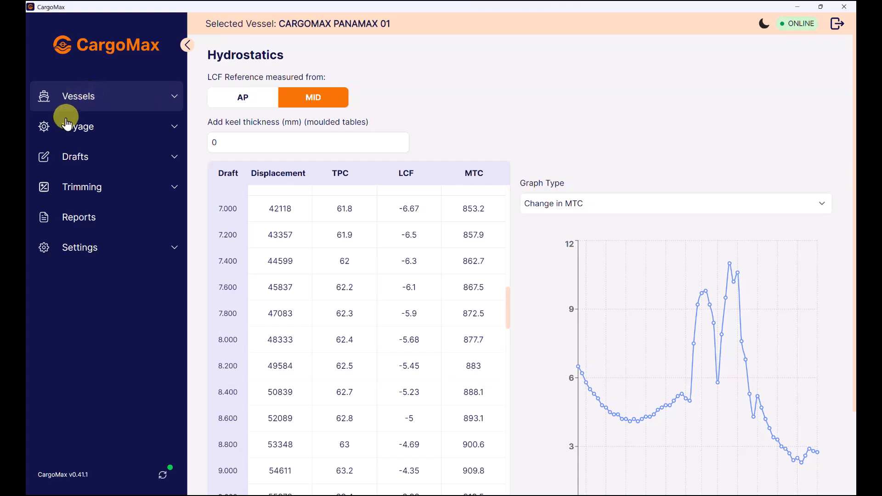
left_click(96, 131)
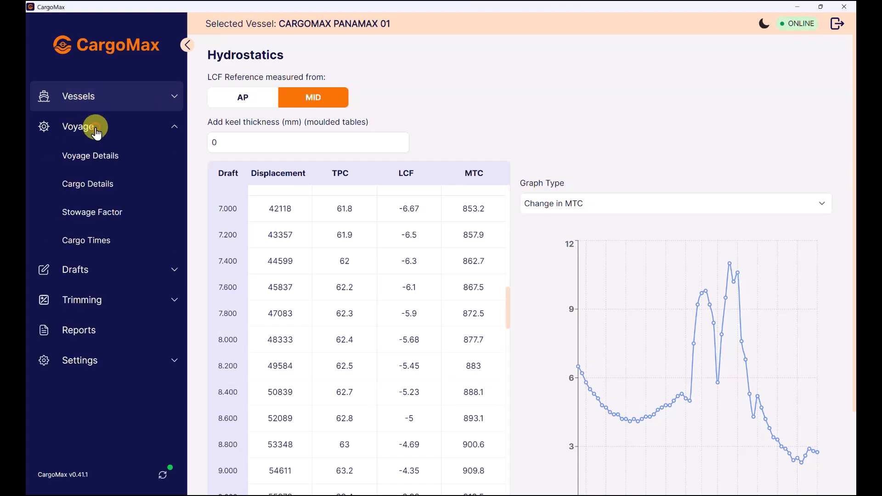
left_click(116, 156)
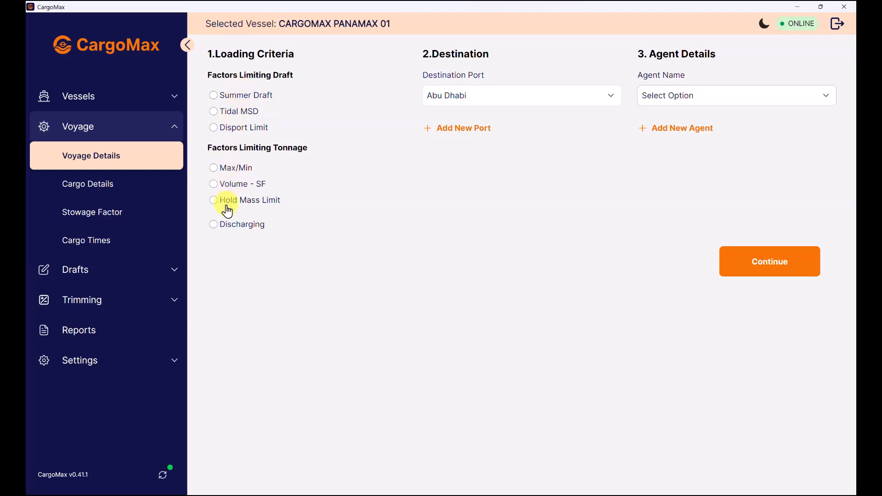
left_click(215, 96)
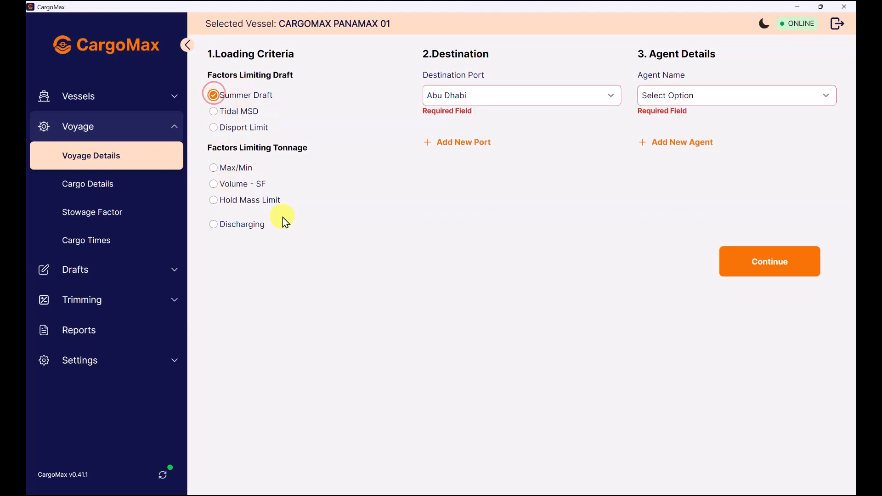
left_click(482, 95)
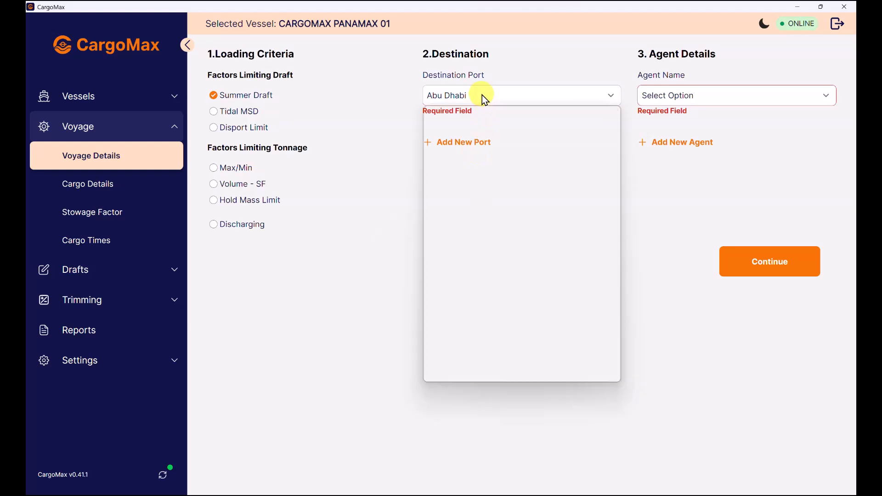
type("newc")
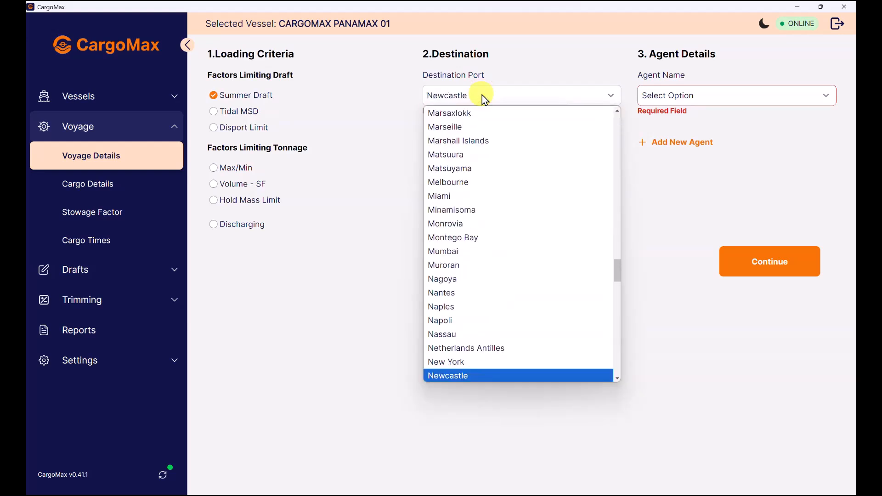
key("Return")
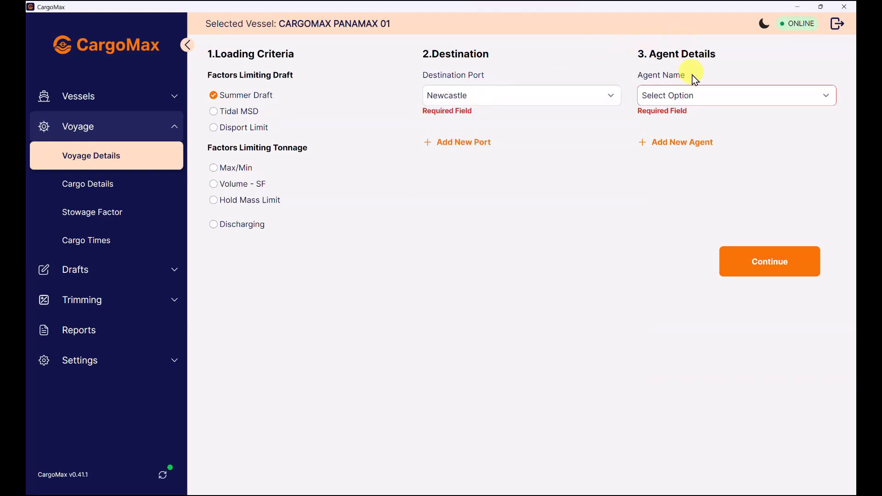
- Choose Wilhelmsen as the agent in the voyage details
left_click(695, 95)
type("w")
left_click(686, 250)
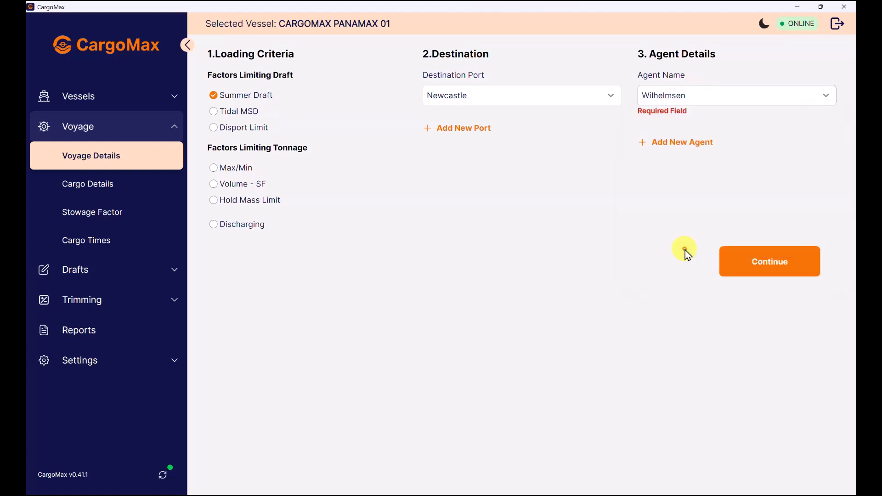
- In the cargo details, add a new cargo named Coal with reference number 1234
left_click(87, 185)
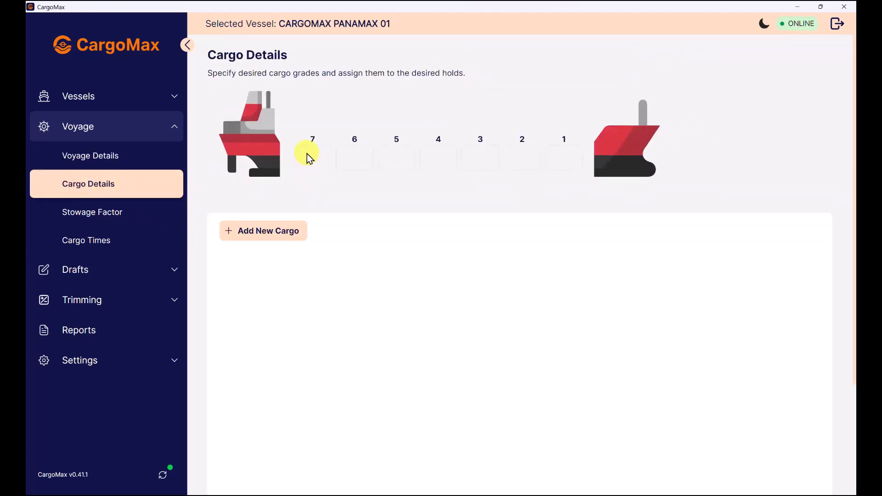
left_click(260, 232)
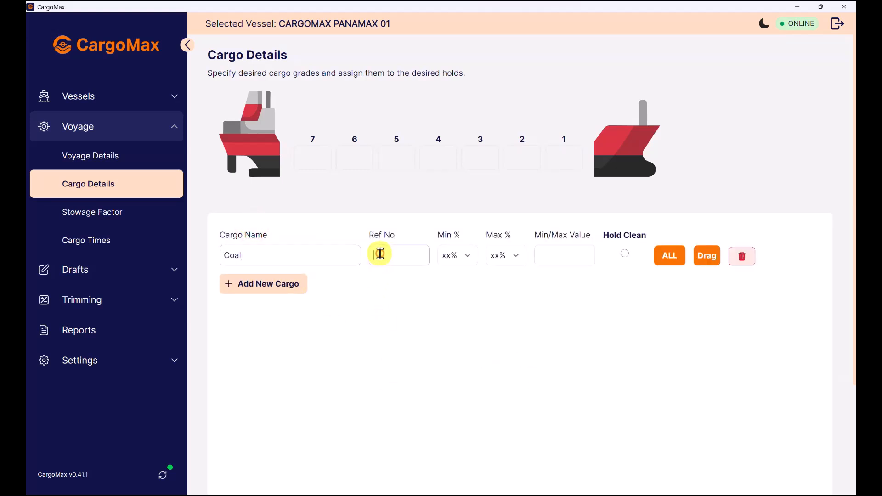
left_click(381, 255)
type("1234")
- Set the Coal cargo's minimum and maximum to 10% and its Min/Max value to 70000, and assign it to all holds
left_click(453, 256)
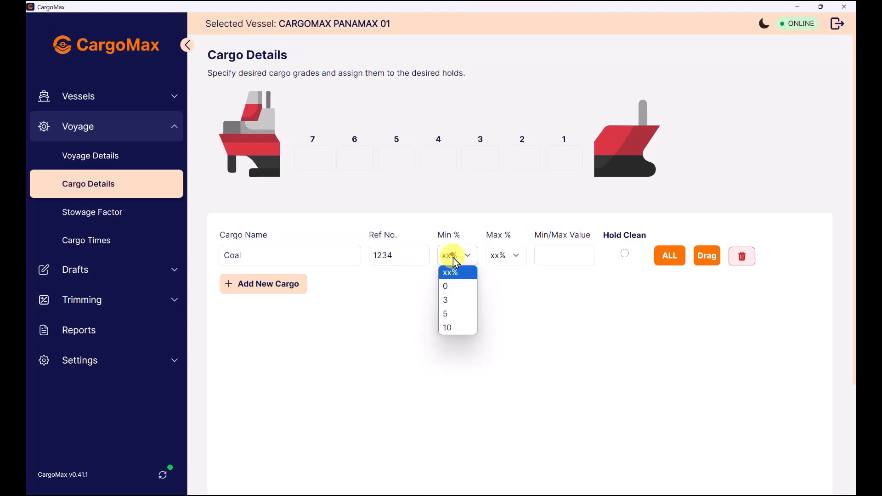
left_click(455, 325)
left_click(516, 256)
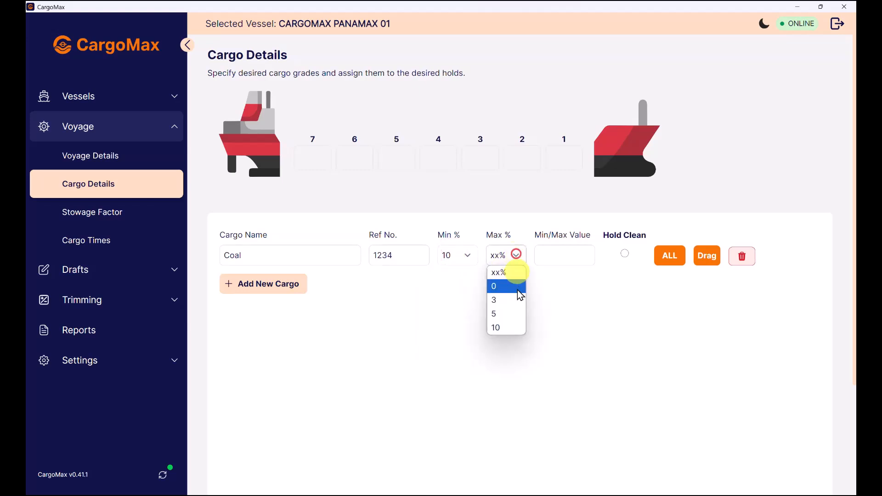
left_click(516, 327)
left_click(558, 255)
type("70000")
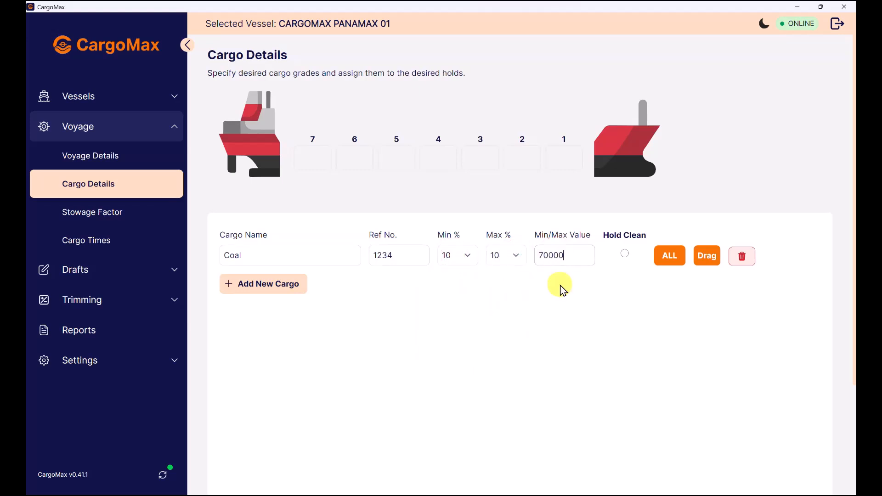
left_click(670, 256)
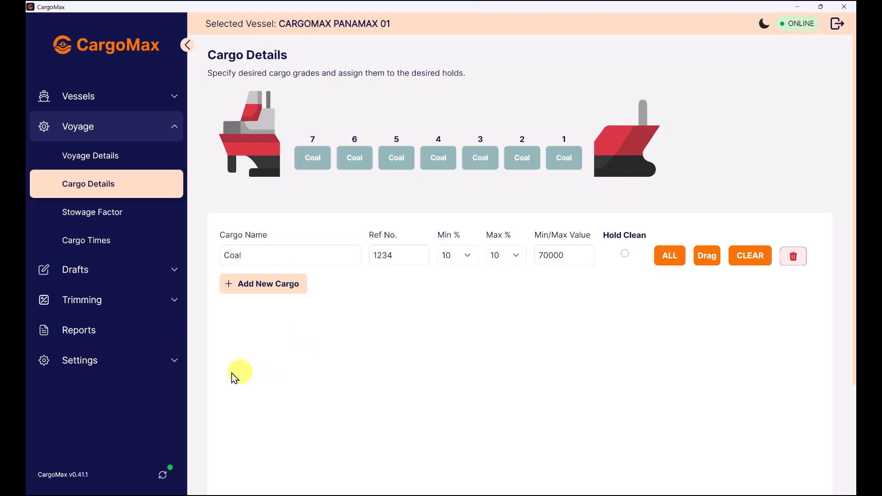
- Enter three stowage factors of 40, 41 and 42 ft³/tonne for the hatches
left_click(103, 214)
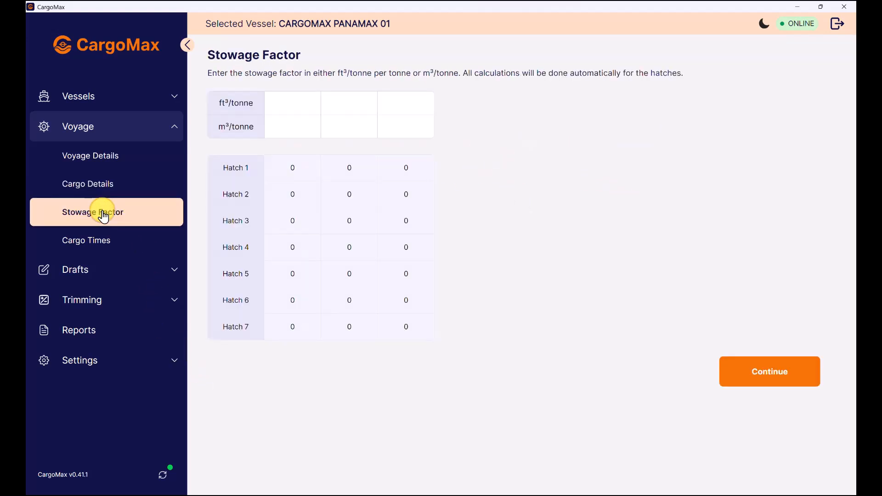
left_click(296, 103)
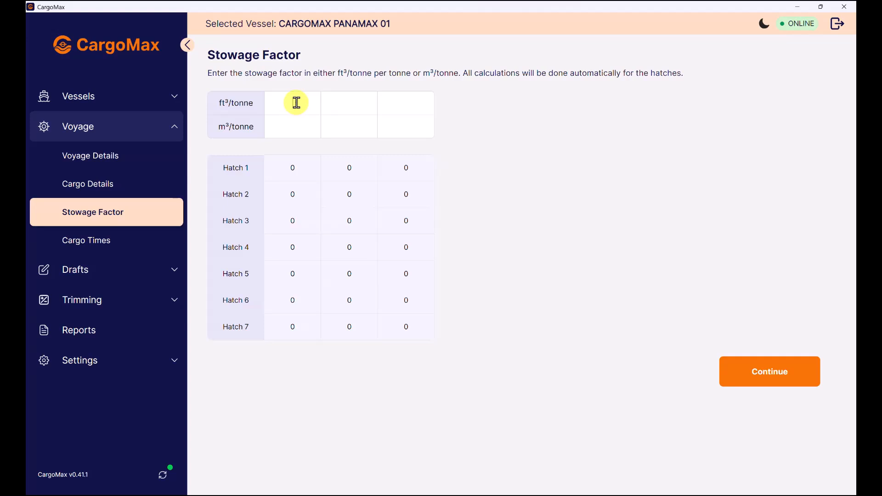
type("4")
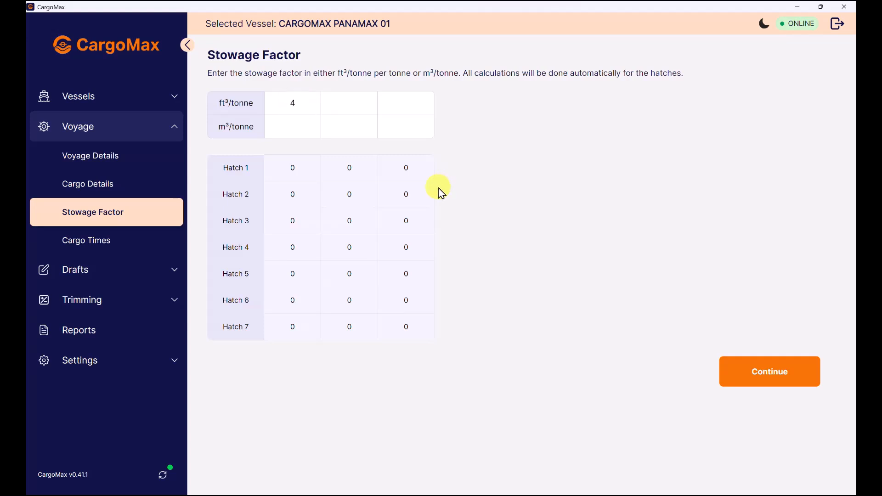
type("0")
left_click(357, 108)
type("4")
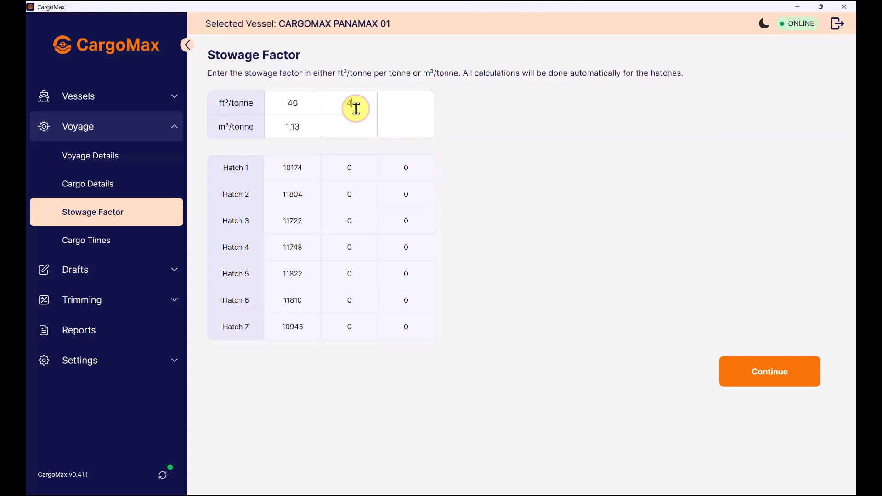
type("1")
left_click(400, 100)
type("42")
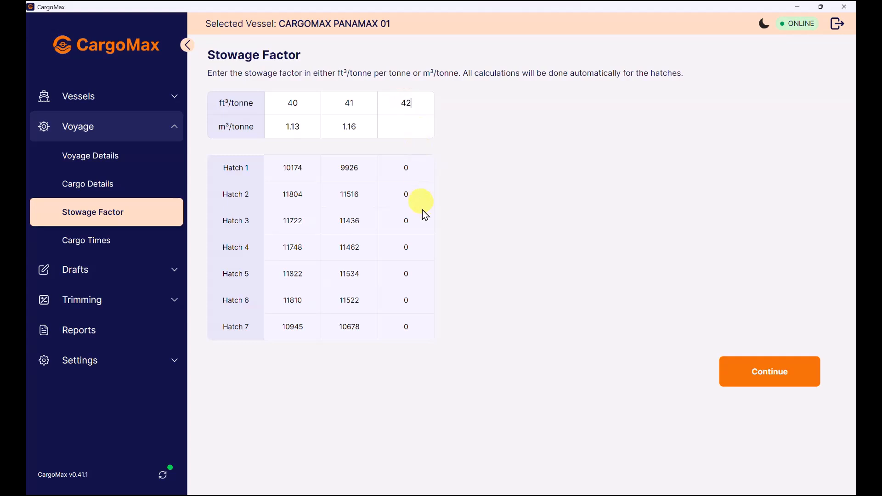
left_click(355, 168)
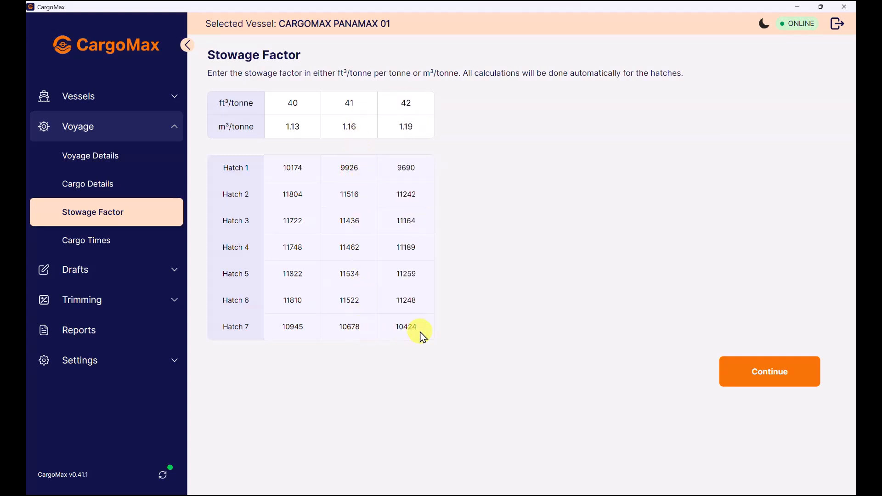
- Open the voyage's cargo times covering the surveys and loading
left_click(70, 246)
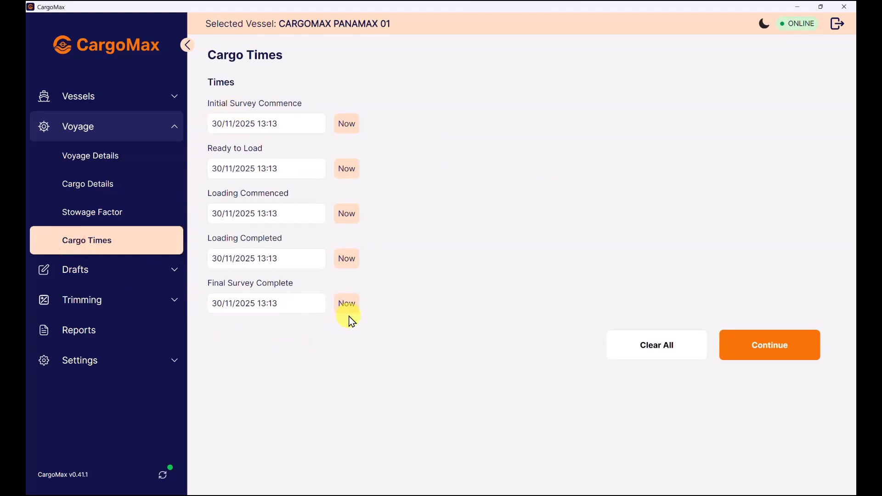
- In the initial draft, enter the port-side drafts 4.16 forward, 5.58 midship and 7.07 aft
left_click(73, 270)
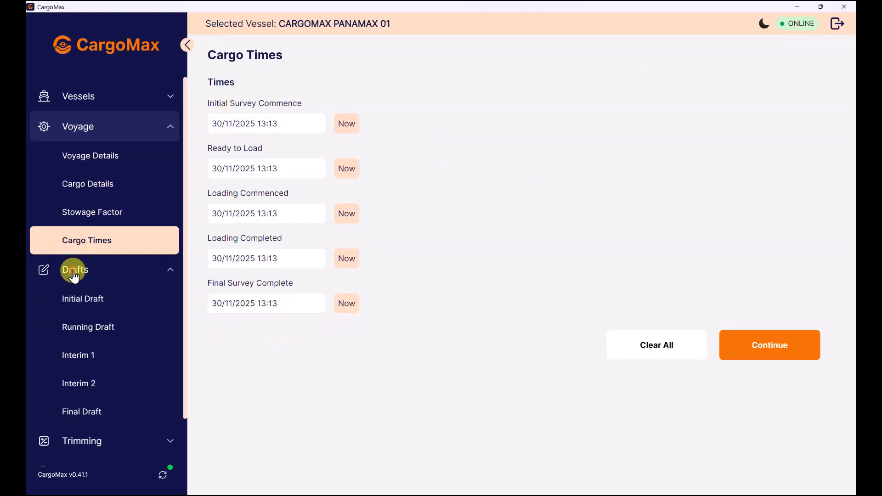
left_click(88, 308)
type("4.16")
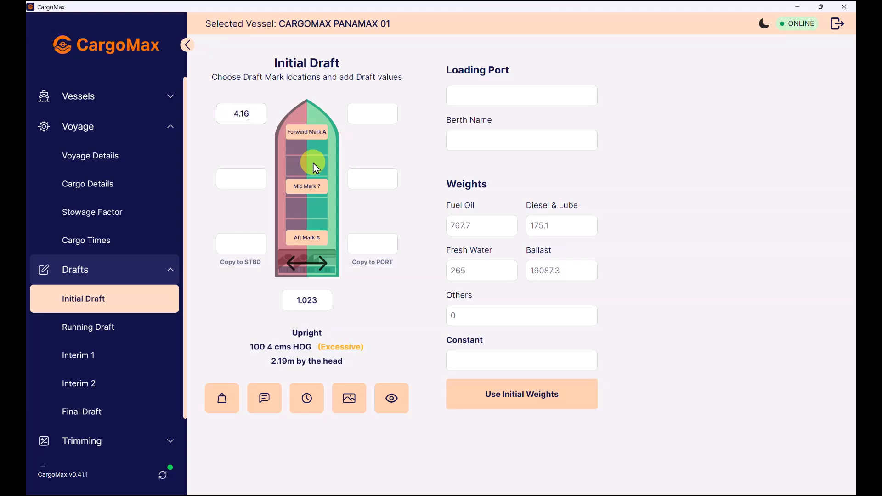
key("Tab")
type("5.58")
key("Tab")
type("7.07")
- Enter the initial starboard drafts 4.14 forward, 5.50 midship and 7.07 aft
key("Tab")
type("4.14")
key("Tab")
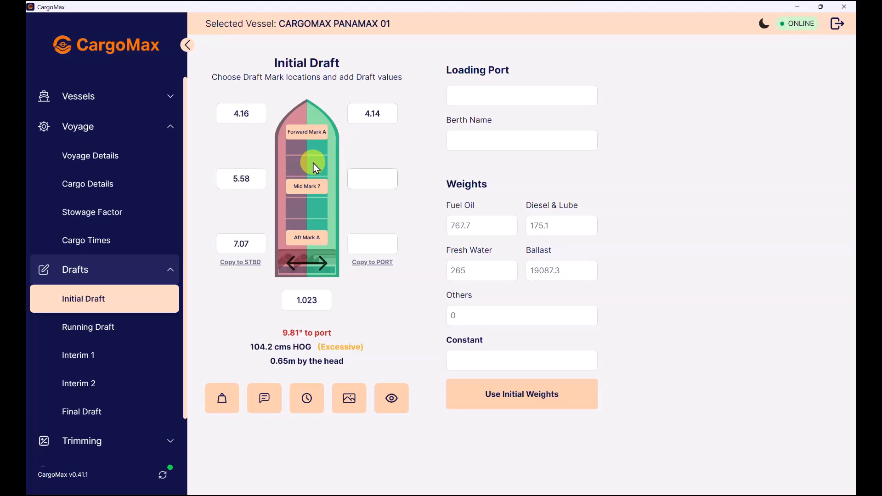
type("5.50")
key("Tab")
type("7.07")
- Set the initial draft's water density to 1.022 and enter Newcastle as loading port with Kooragang 4 as berth
left_click(320, 300)
key("BackSpace")
type("2100")
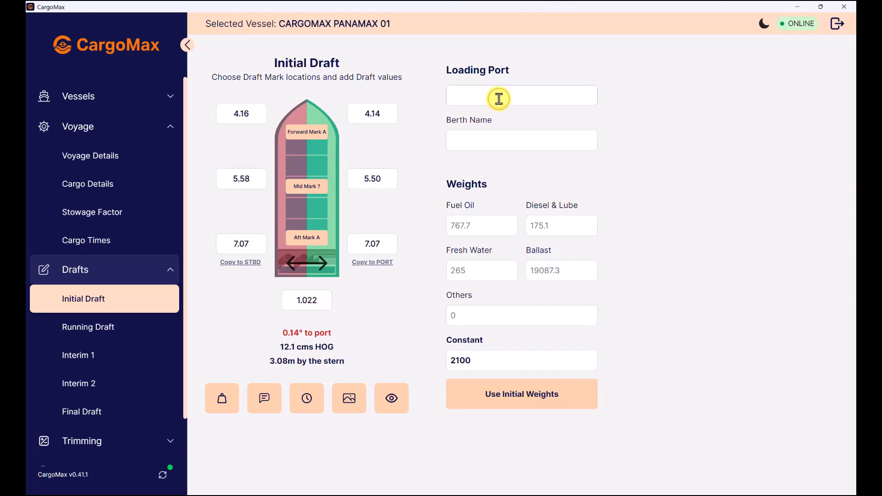
left_click(499, 139)
type("Kooragang 4")
- Set the ballast weight of the initial draft to 20717
left_click(488, 223)
left_click(481, 266)
left_click(573, 272)
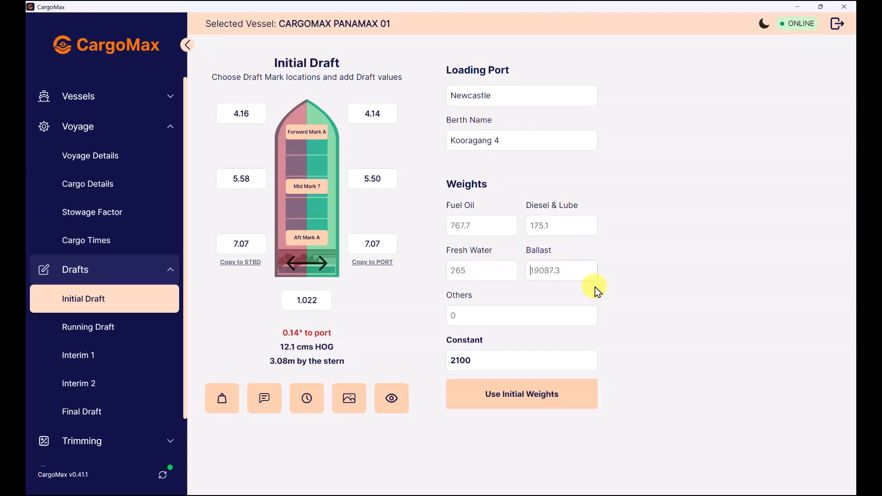
type("20717")
- In the running draft, enter the port-side drafts 13.12 forward, 13.31 midship and 13.57 aft
left_click(94, 332)
left_click(242, 115)
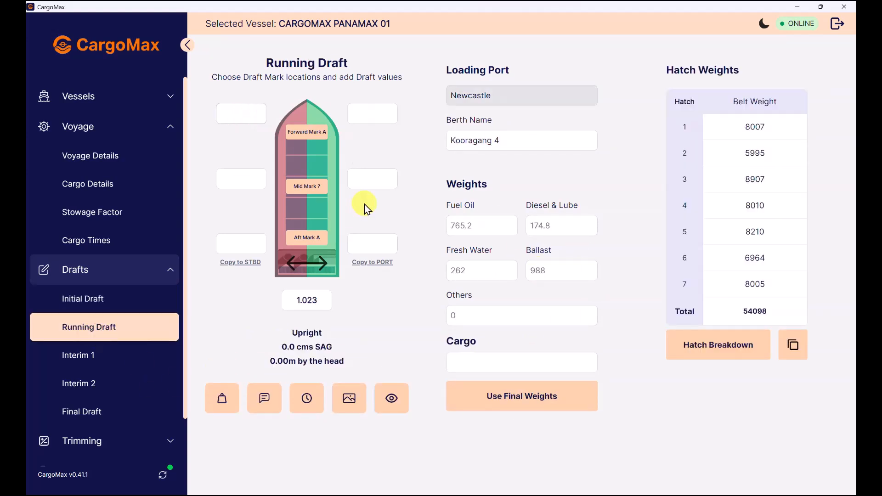
type("13.12")
key("Tab")
type("13.31")
key("Tab")
type("13.57")
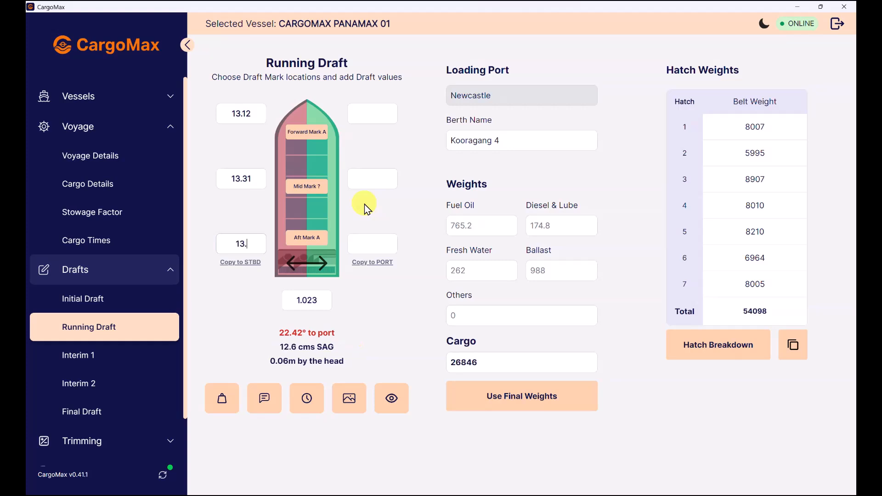
- Enter the running starboard drafts 13.12 forward, 13.29 midship and 13.56 aft
key("Tab")
type("13.12")
key("Tab")
type("13.29")
key("Tab")
type("13.56")
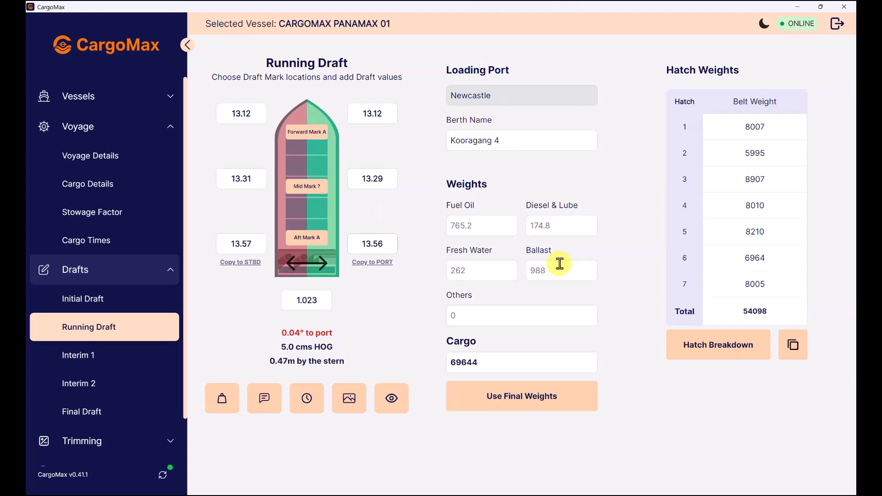
- Set the running draft's weights to 991 ballast, 260 fresh water, 175.1 diesel and lube, and 767.7 fuel oil
left_click(561, 271)
type("991")
left_click(488, 272)
type("260")
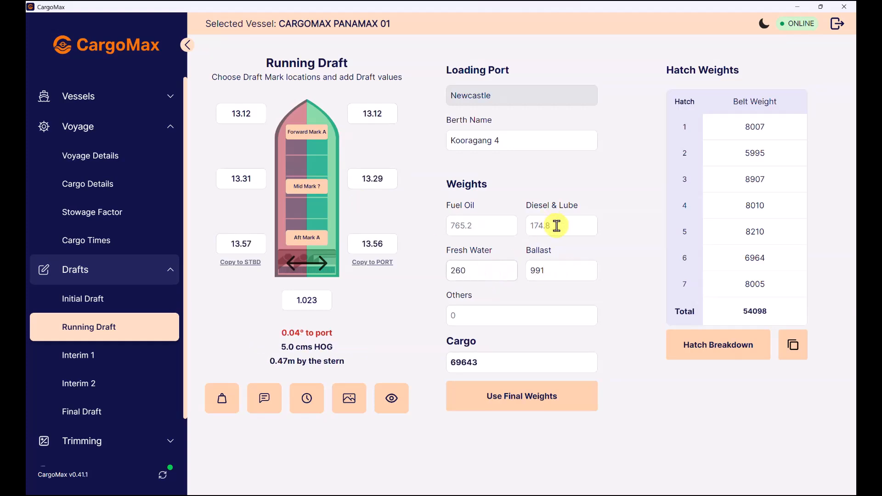
left_click(557, 225)
type("175.1")
left_click(501, 228)
type("767.7")
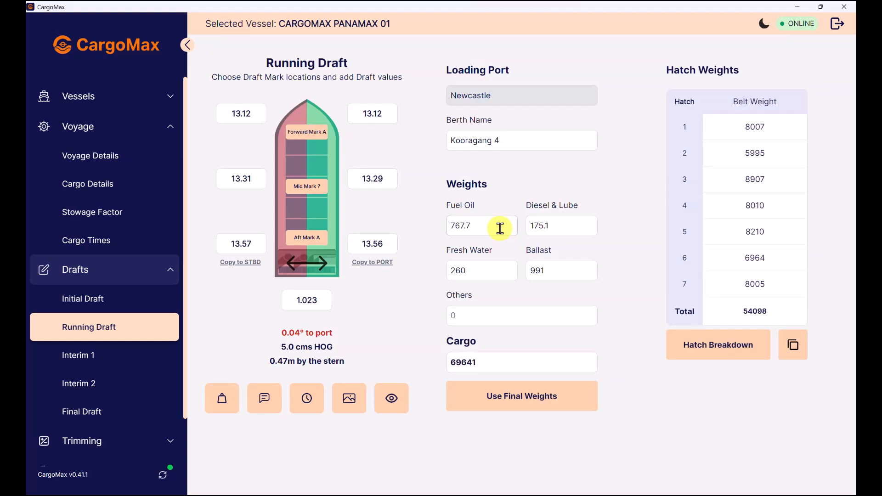
- Set the running draft's water density to 1.022
left_click(322, 298)
key("BackSpace")
type("2")
left_click(84, 363)
left_click(85, 335)
- Enter the running belt weights for hatches 1 to 7: 10136, 9845, 11254, 7169, 11735, 9398 and 10254
double_click(726, 127)
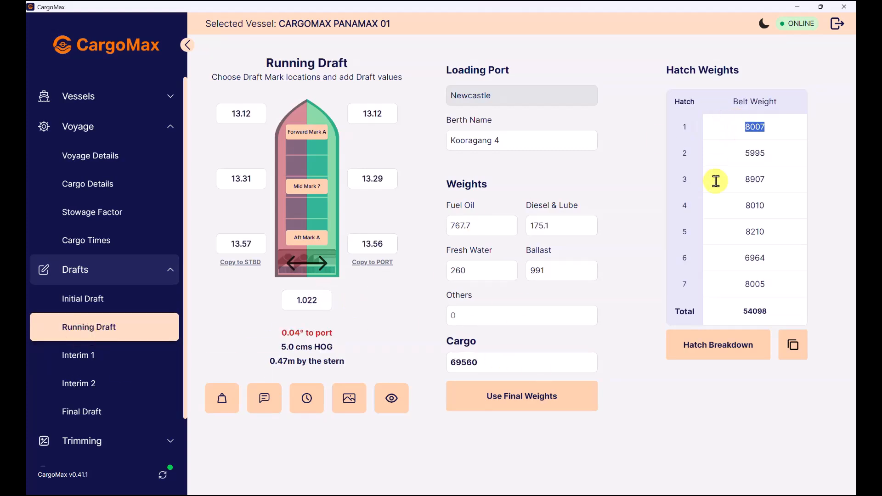
type("9845")
key("Tab")
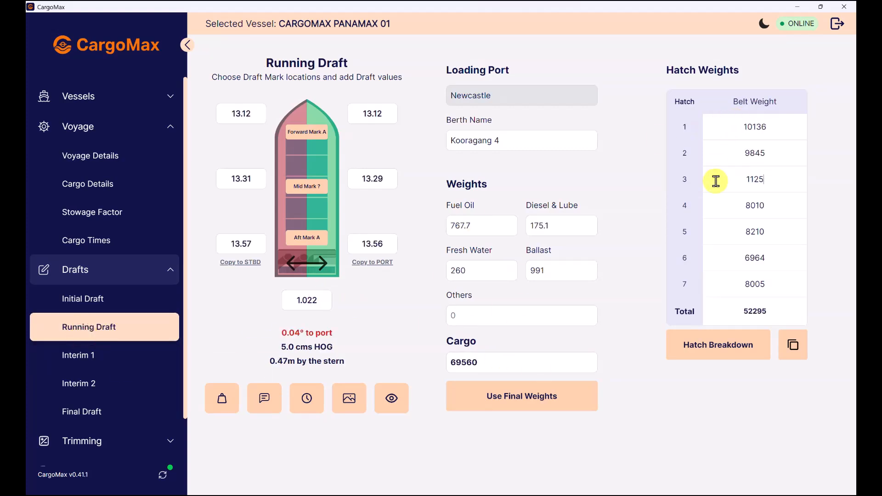
type("7169")
key("Tab")
type("11735")
key("Tab")
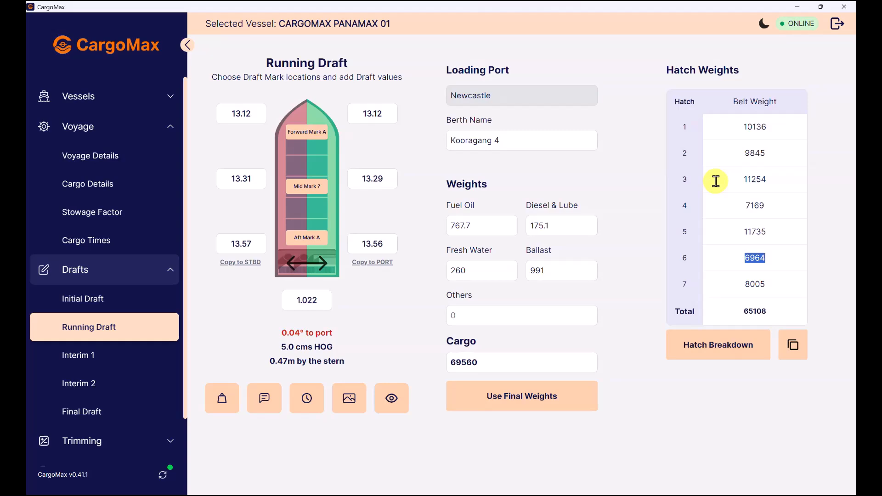
type("10254")
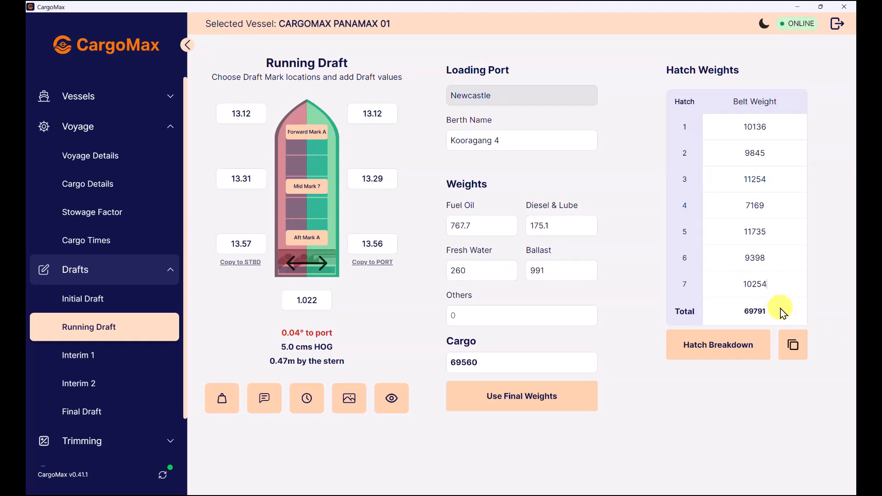
- Review the hatch breakdown calculated for the running draft
left_click(723, 347)
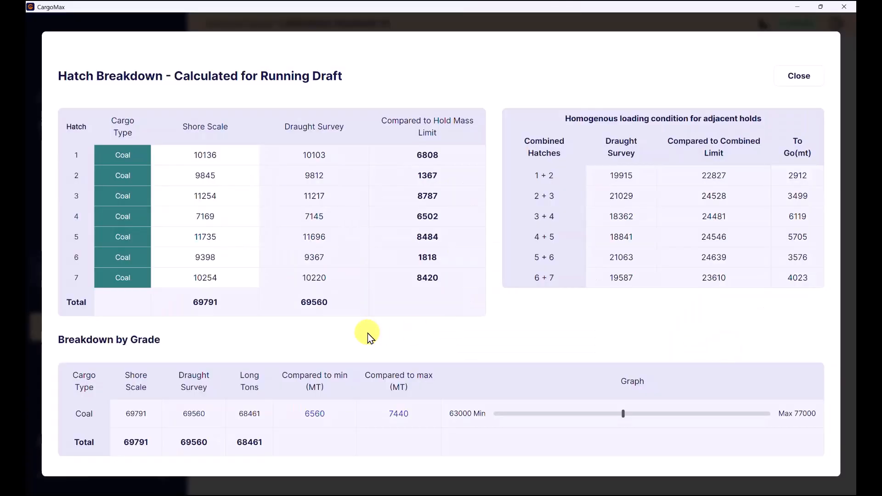
left_click(799, 75)
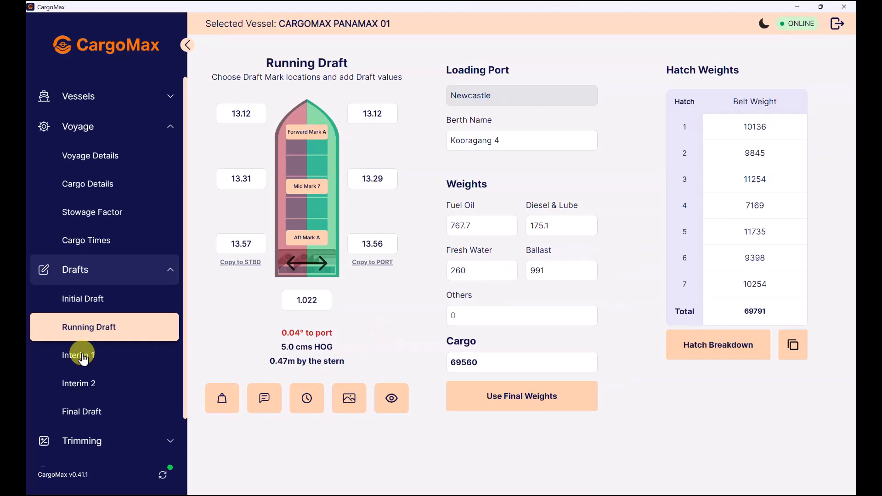
- In Interim 1, copy over the running draft's hatch weights and enter port drafts 13.79 forward, 13.82 midship and 13.86 aft
left_click(794, 344)
left_click(248, 114)
type("13.79")
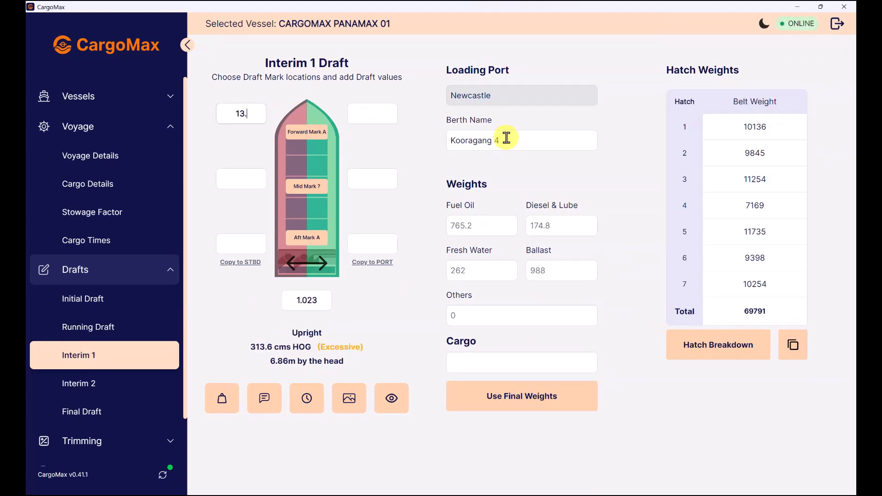
key("Tab")
type("13.82")
key("Tab")
type("13.86")
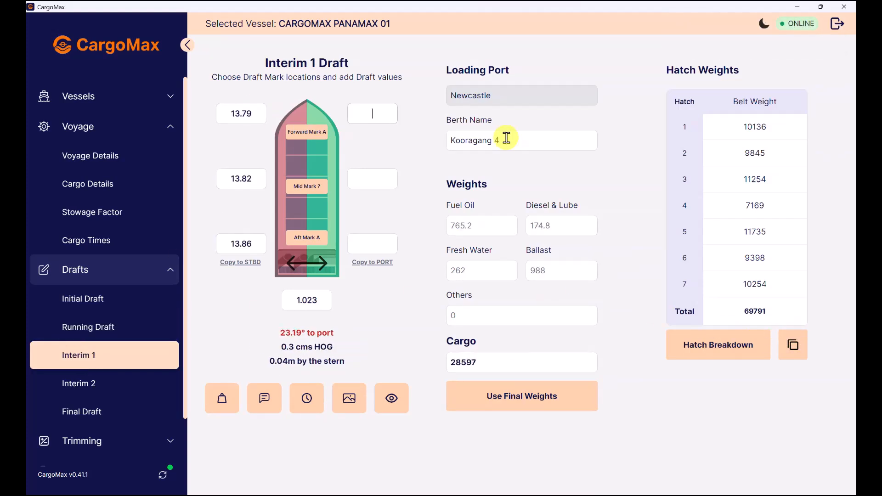
- Enter the Interim 1 starboard drafts 13.79 forward, 13.84 midship and 13.87 aft
key("Tab")
type("13.79")
key("Tab")
type("13.84")
key("Tab")
type("13.87")
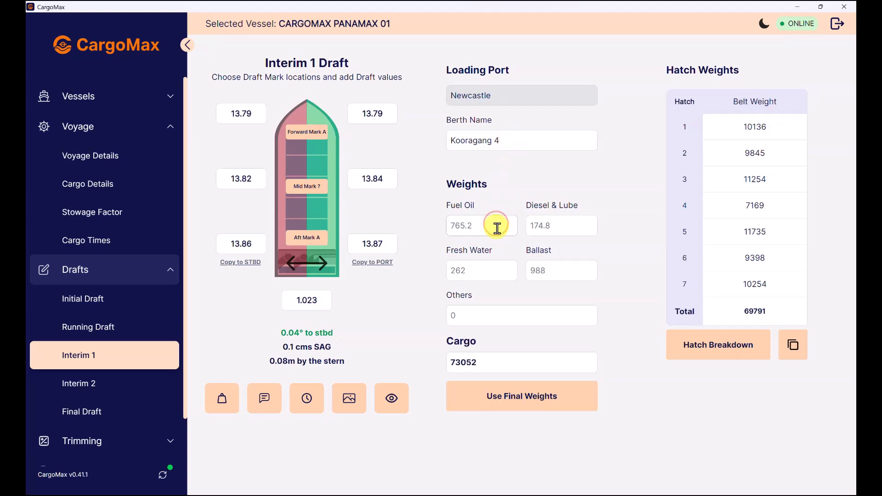
- In Interim 1, set the ballast to 324, the water density to 1.022 and hatch 4's belt weight to 11169
left_click(558, 225)
left_click(528, 270)
type("324")
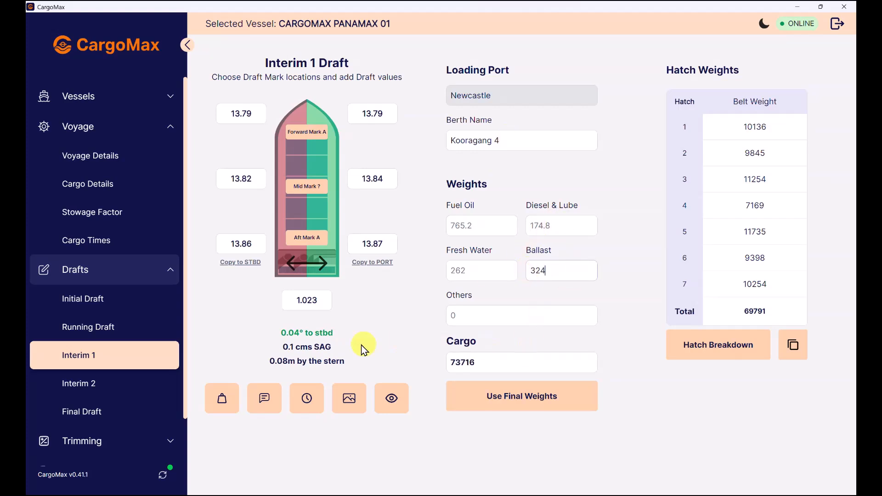
double_click(729, 207)
type("11169")
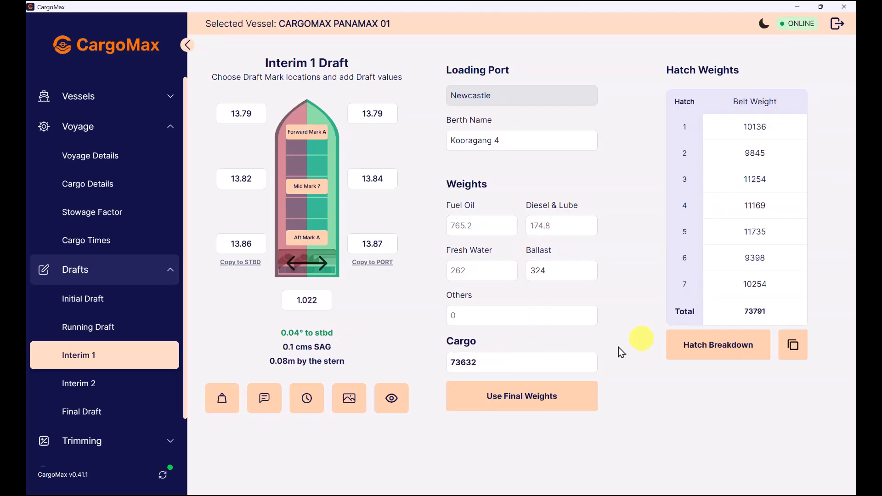
- Enter the Final Draft port readings 14.09 forward, 14.13 midship and 14.12 aft, and copy them to starboard
left_click(83, 412)
left_click(246, 113)
type("14.09")
key("Tab")
type("14.13")
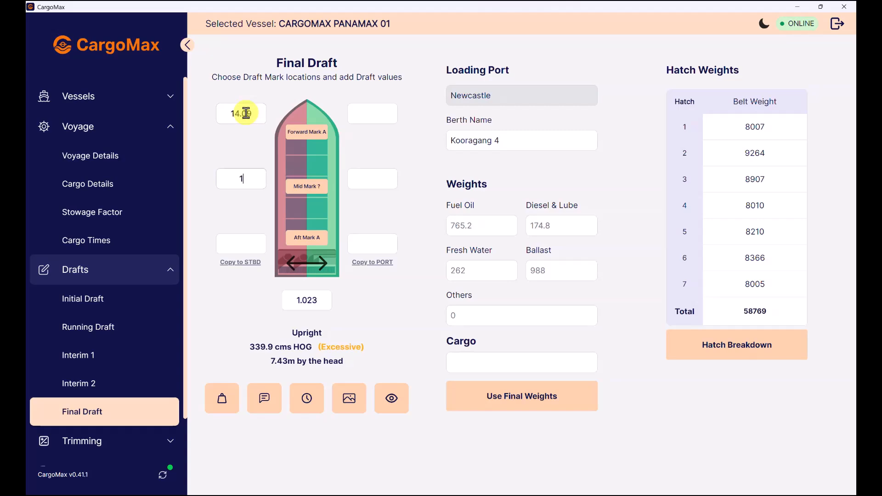
key("Tab")
type("14.12")
left_click(253, 263)
- Set the mid mark location to B in the Initial, Running and Interim 1 drafts, and choose the Final Draft's mid mark
left_click(102, 299)
left_click(307, 187)
left_click(473, 394)
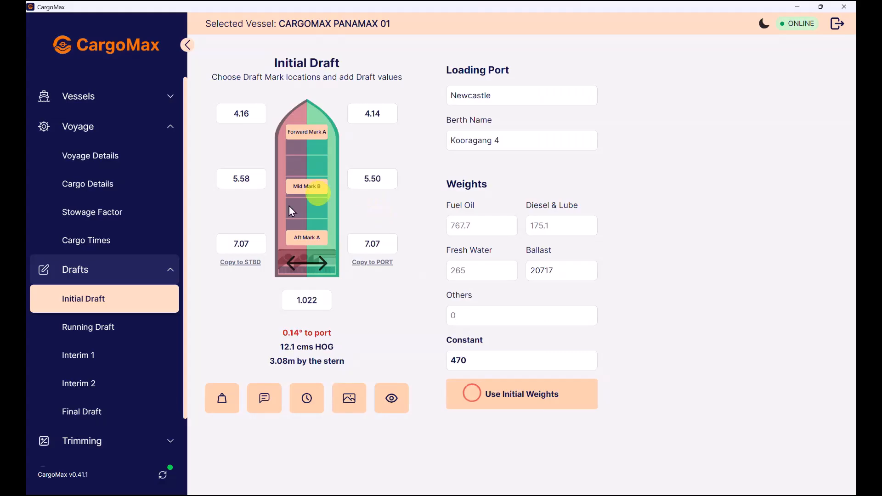
left_click(92, 327)
left_click(307, 188)
left_click(490, 389)
left_click(93, 356)
left_click(311, 189)
left_click(483, 394)
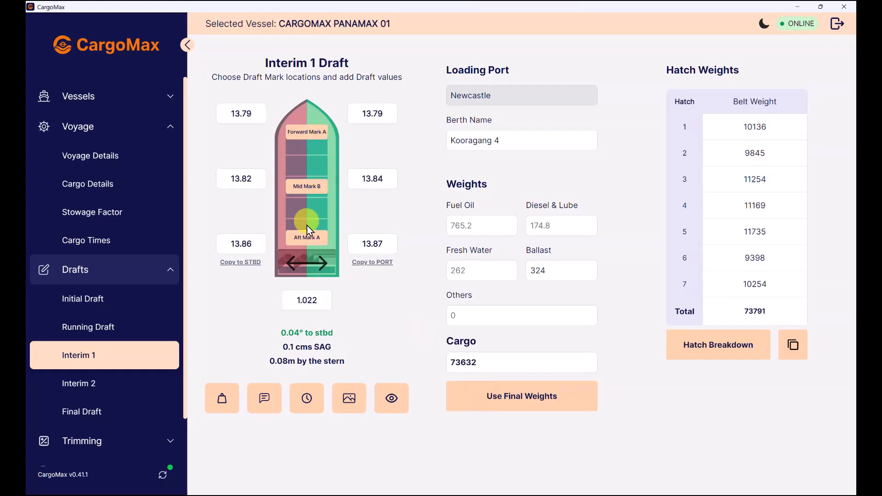
left_click(82, 412)
left_click(307, 188)
left_click(484, 394)
- Copy Interim 1's hatch weights forward to Interim 2 and on to the Final Draft
left_click(105, 356)
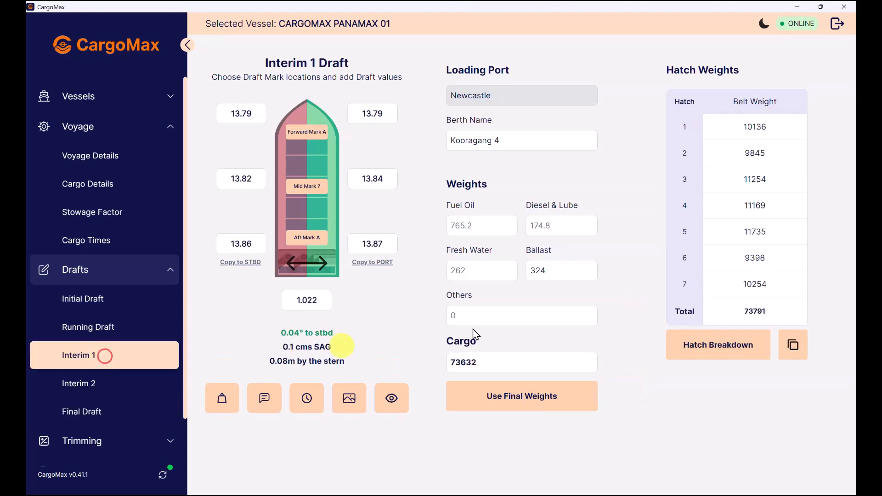
left_click(794, 345)
left_click(79, 384)
left_click(793, 345)
- In the Final Draft, set the belt weights to 10845 for hatch 2 and 10398 for hatch 6, and review the hatch breakdown
left_click(78, 413)
double_click(730, 150)
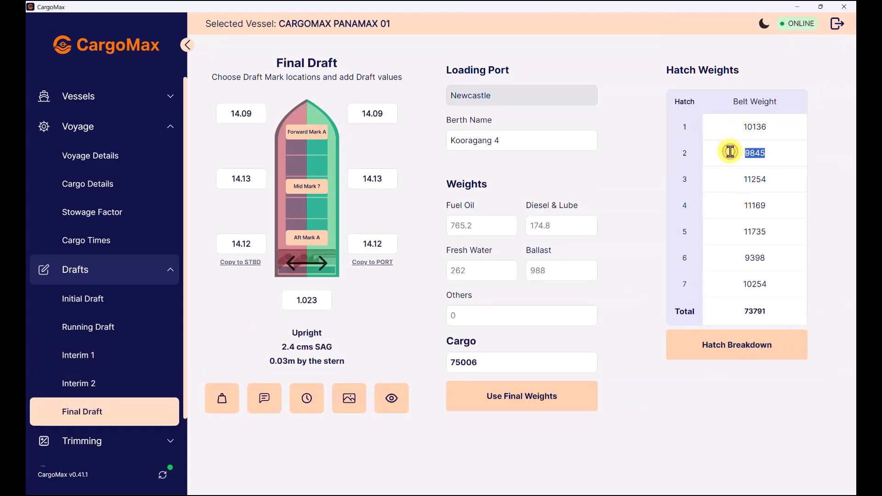
type("10845")
double_click(730, 256)
type("10398")
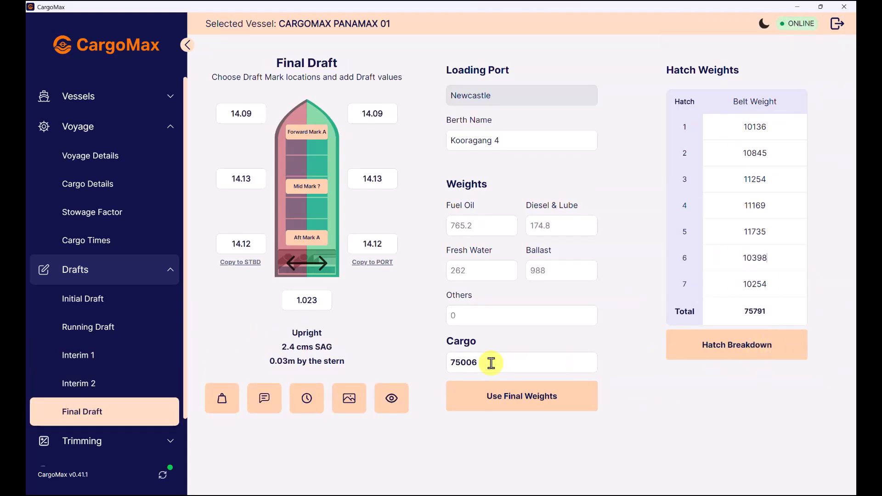
left_click(724, 353)
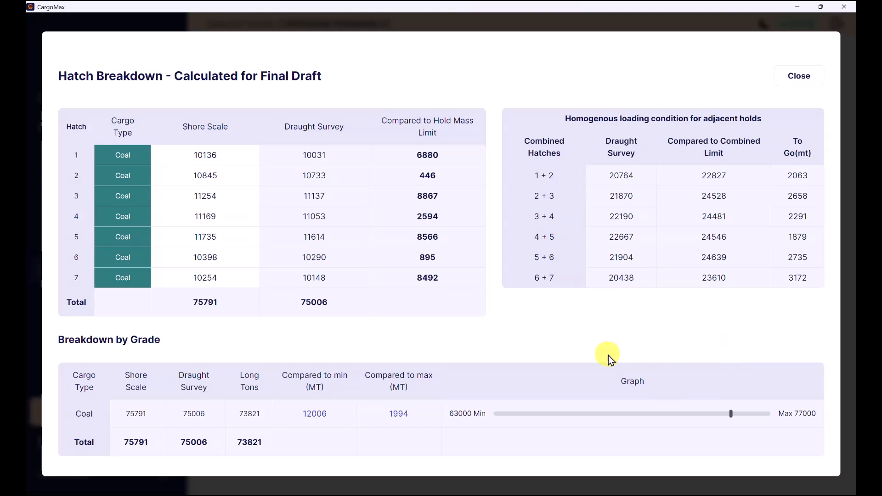
key("Escape")
- In the Running Draft trimming, select holds 2, 4 and 6 and assign 4000 tonnes to hold 4
scroll(106, 411, "down", 1)
left_click(147, 391)
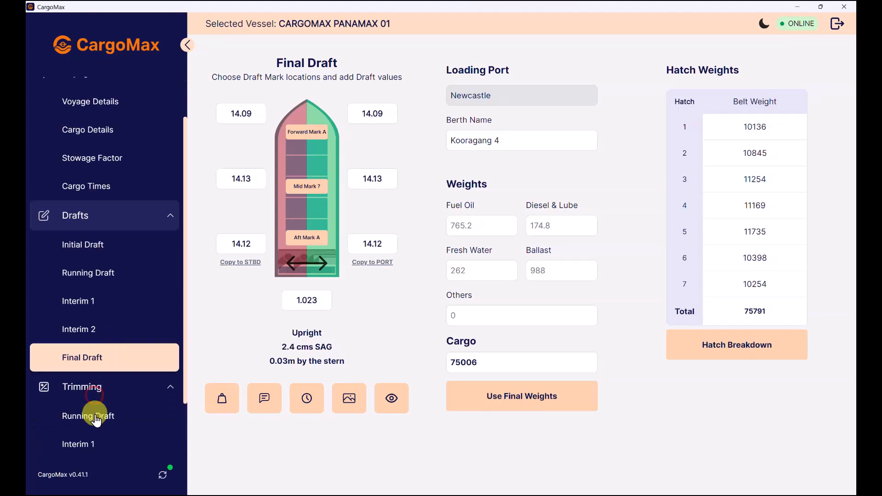
left_click(98, 417)
left_click(359, 165)
left_click(576, 171)
left_click(462, 167)
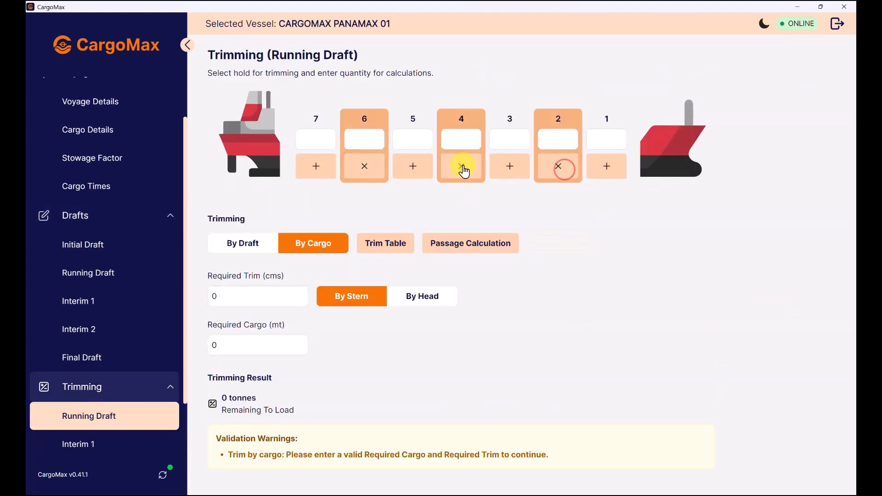
left_click(468, 138)
type("4000")
- Calculate the trimming by draft using the summer draft and a required trim of 3 cm by stern
left_click(244, 246)
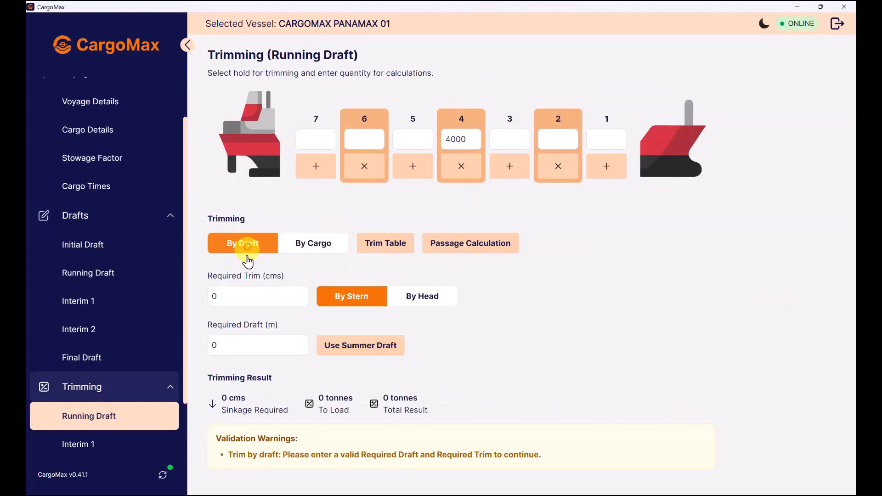
left_click(339, 345)
left_click(247, 297)
type("3")
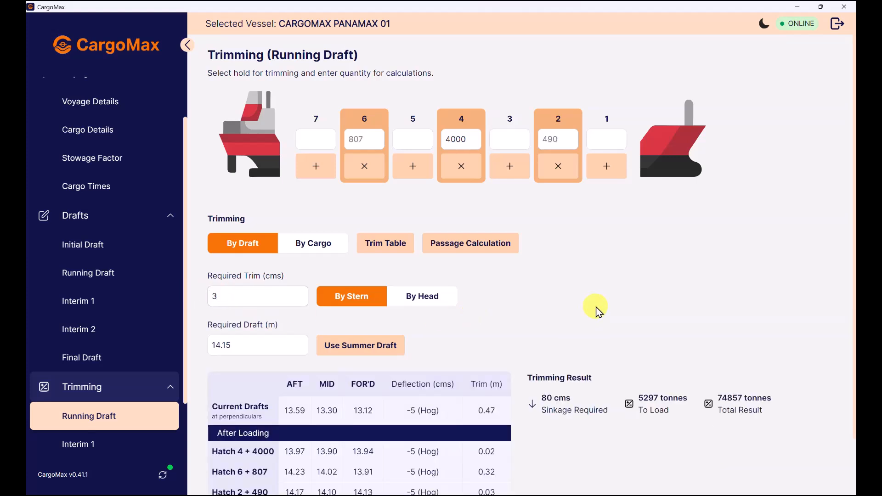
scroll(512, 338, "down", 3)
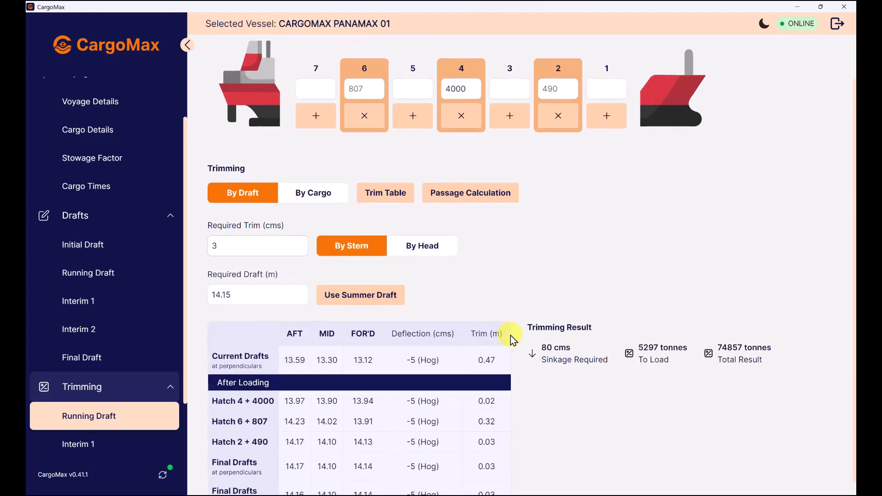
scroll(511, 339, "up", 3)
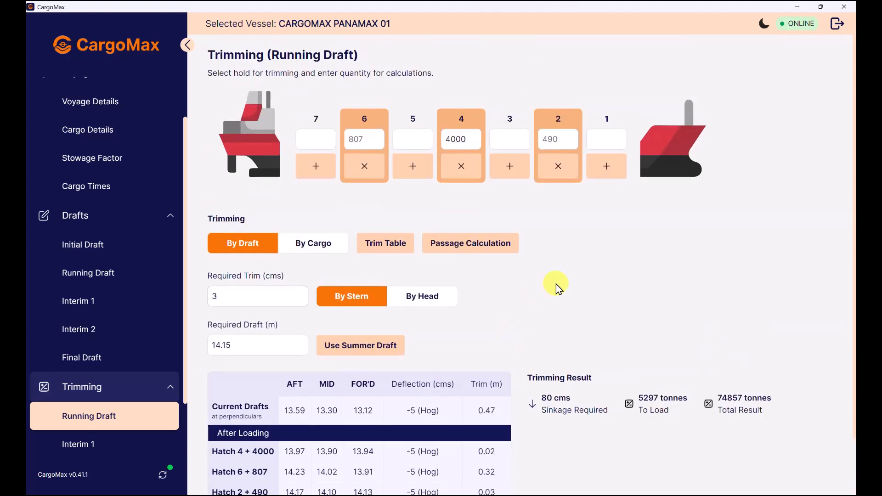
- Calculate the running draft trimming by cargo with 75500 mt required, and compare it with trimming by draft
left_click(311, 248)
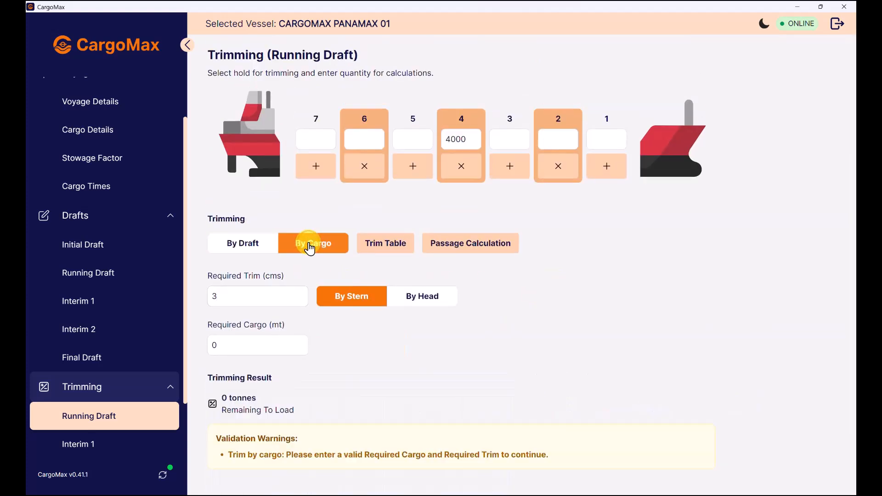
left_click(271, 345)
type("75500")
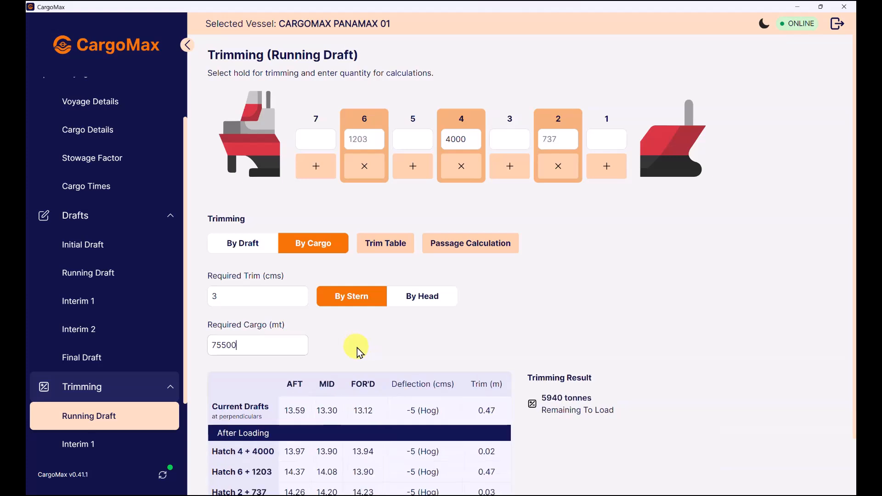
scroll(572, 314, "down", 2)
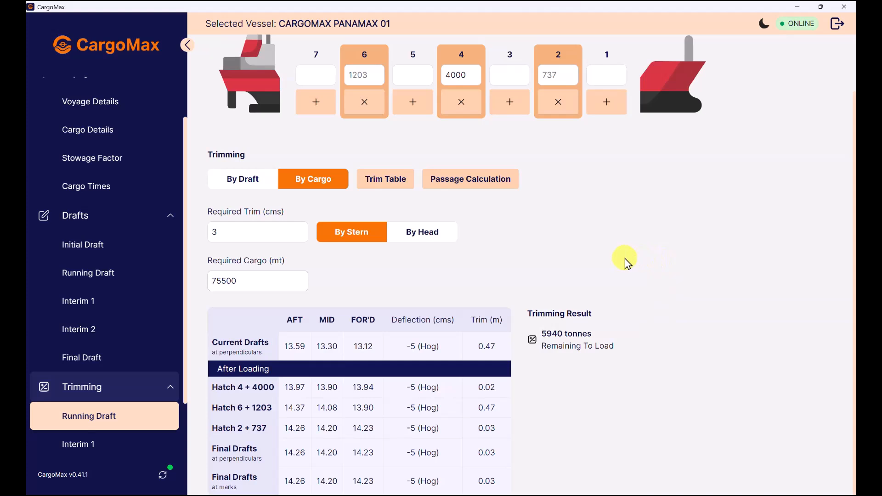
scroll(625, 258, "up", 2)
scroll(625, 259, "down", 2)
left_click(246, 181)
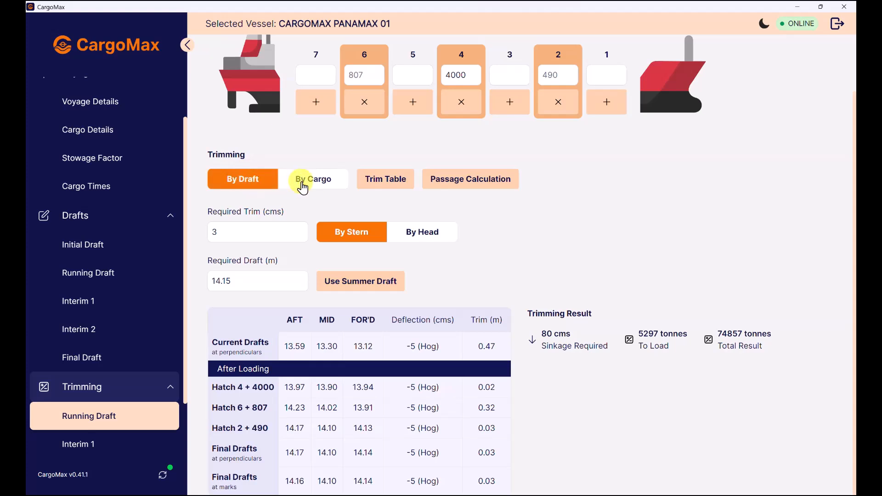
left_click(316, 184)
- Open the trimming calculation for Interim 1
scroll(106, 367, "down", 2)
left_click(92, 360)
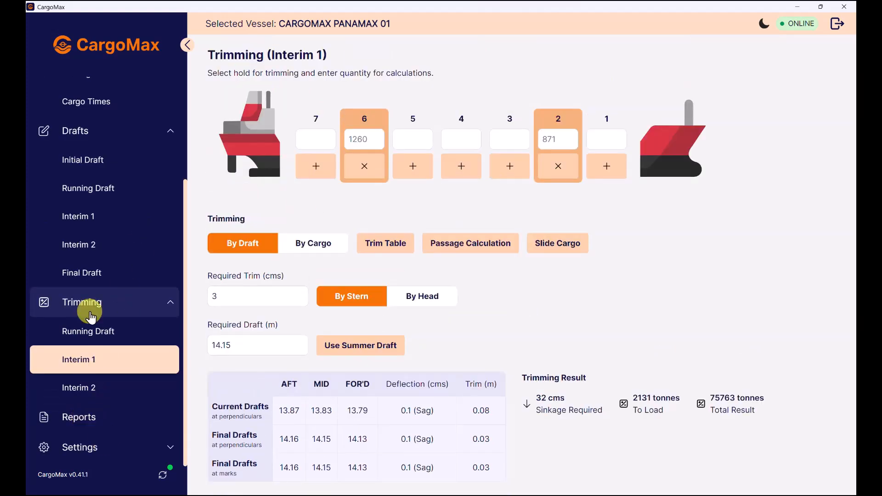
scroll(88, 310, "up", 3)
scroll(69, 450, "down", 3)
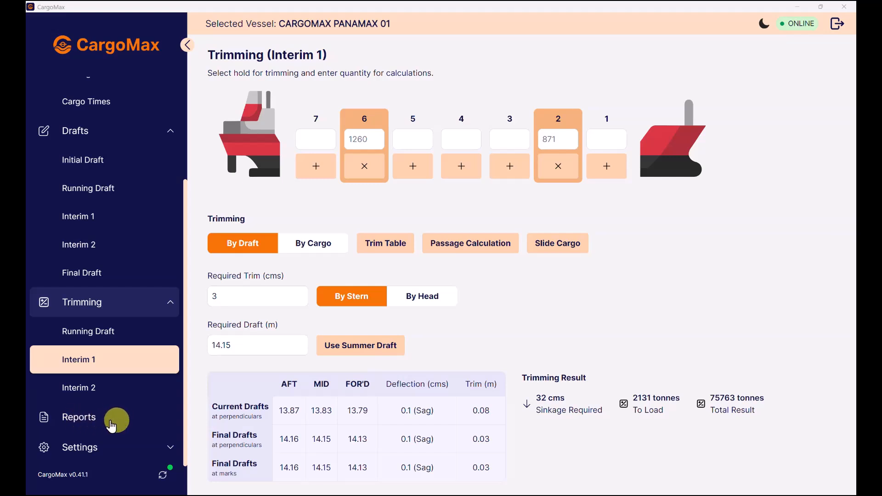
- Collapse the Trimming, Drafts and Voyage groups in the navigation
left_click(172, 309)
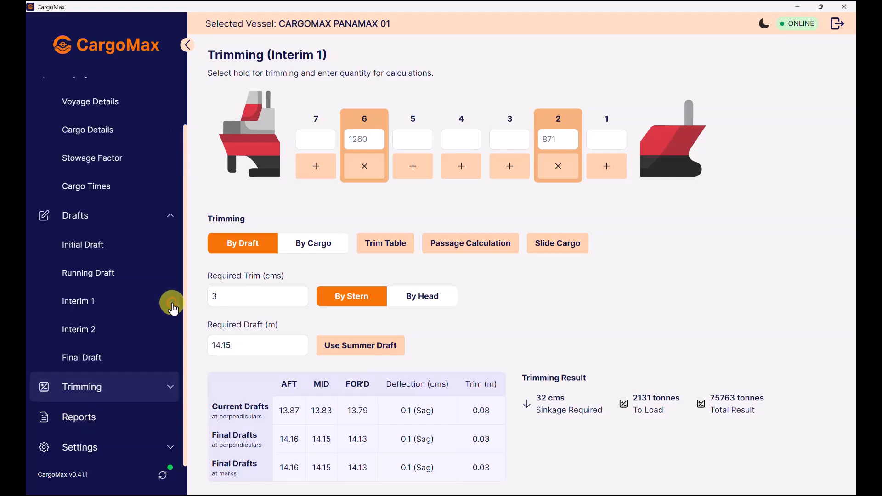
left_click(172, 215)
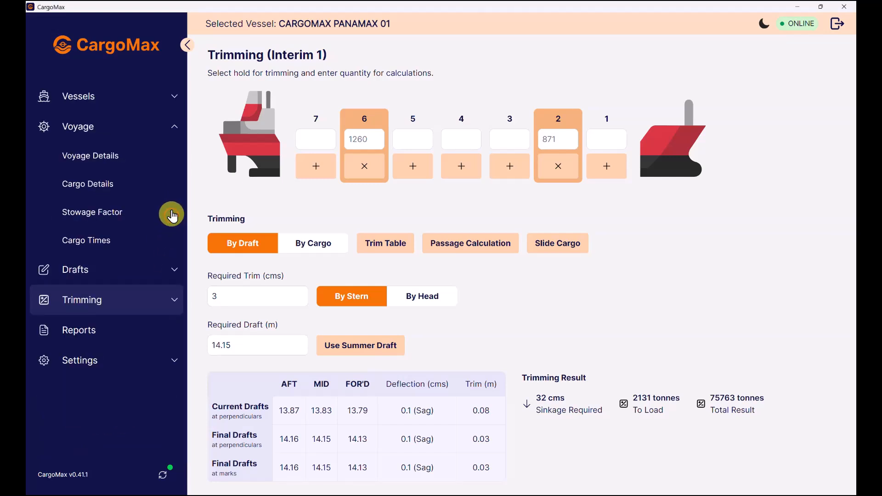
left_click(176, 128)
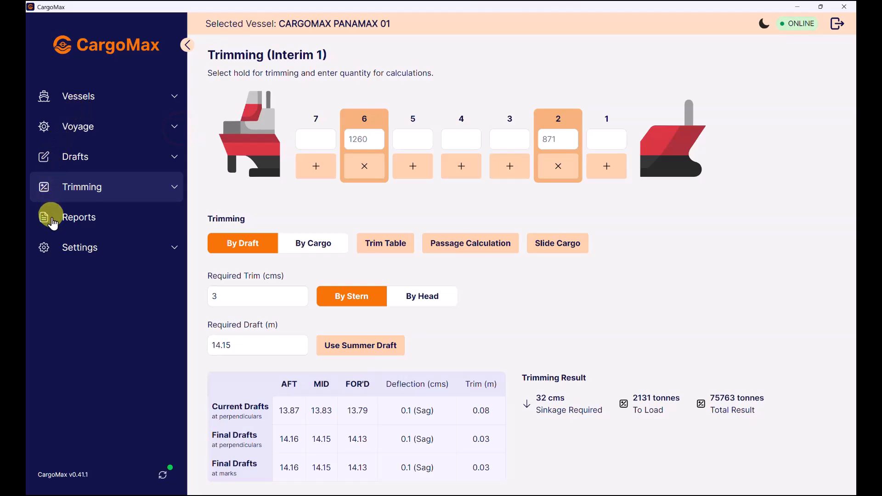